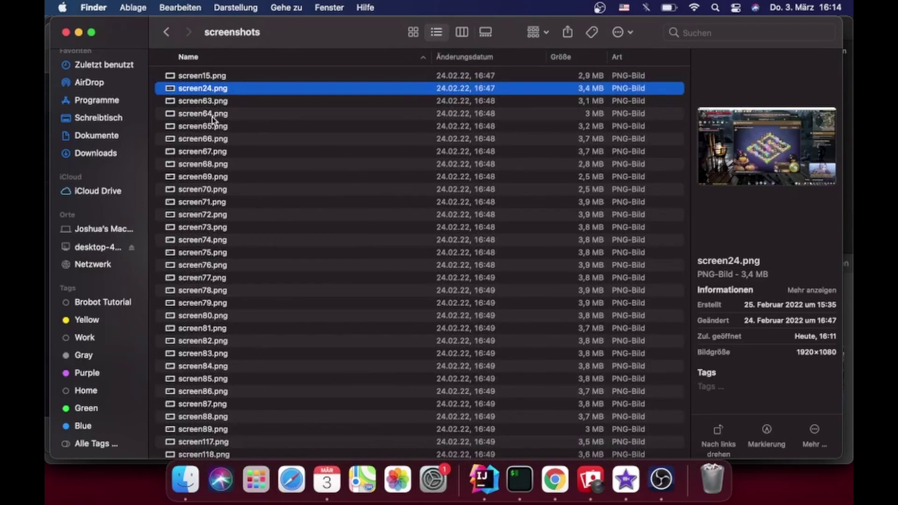
Step: Open screen15.png from the screenshots folder
click(194, 76)
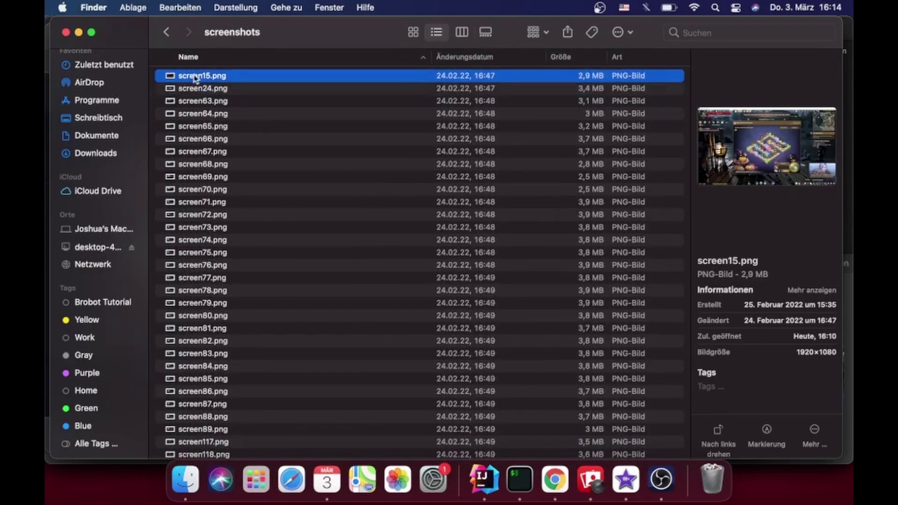
click(194, 76)
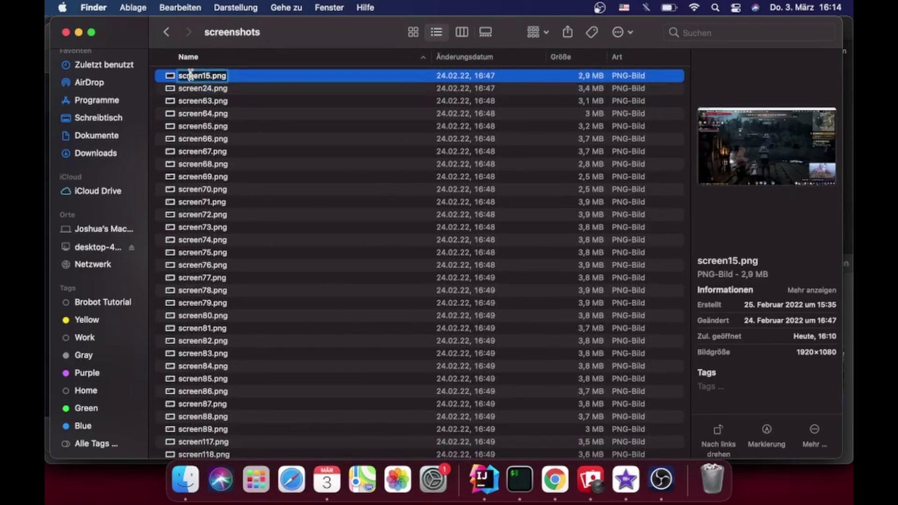
click(262, 77)
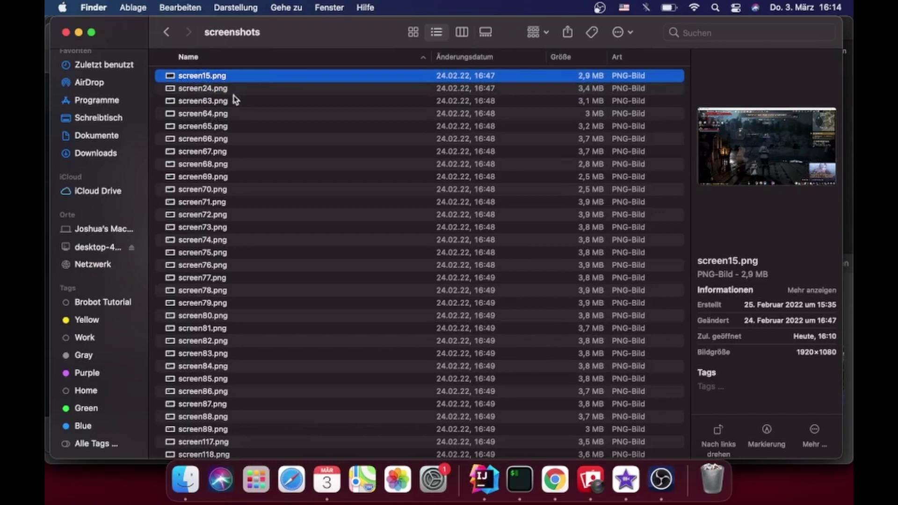
double_click(202, 80)
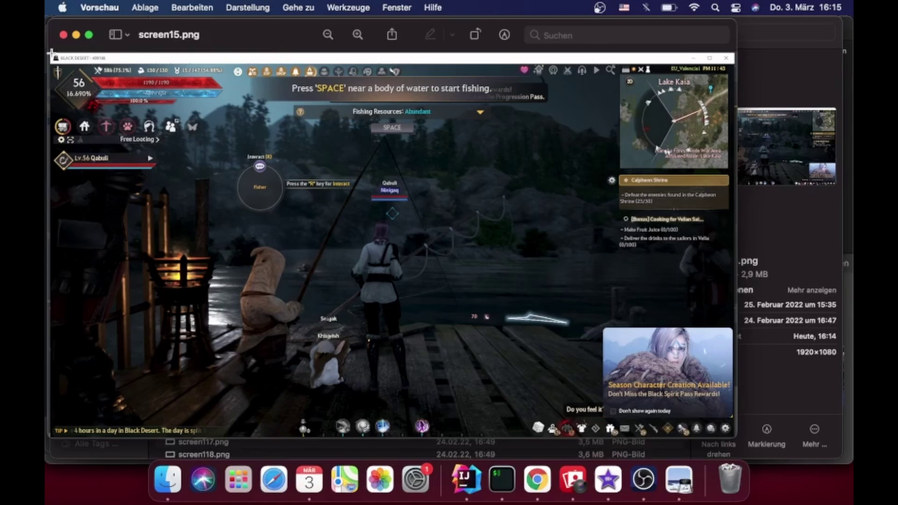
Step: Copy the Black Desert window title, including its icon, from screen15.png into a new image
drag(52, 53, 92, 63)
key(super+c)
key(super+n)
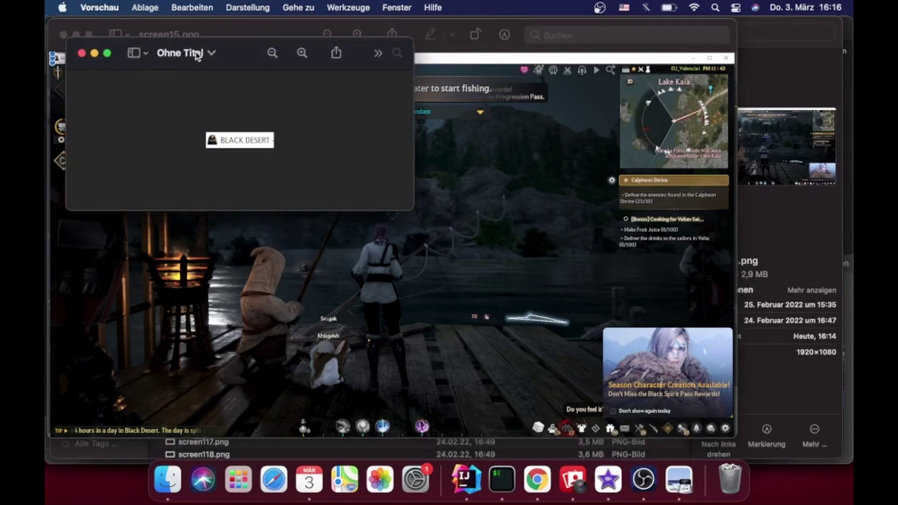
Step: Name the new title image BDO-title_, save it and close its window
click(213, 53)
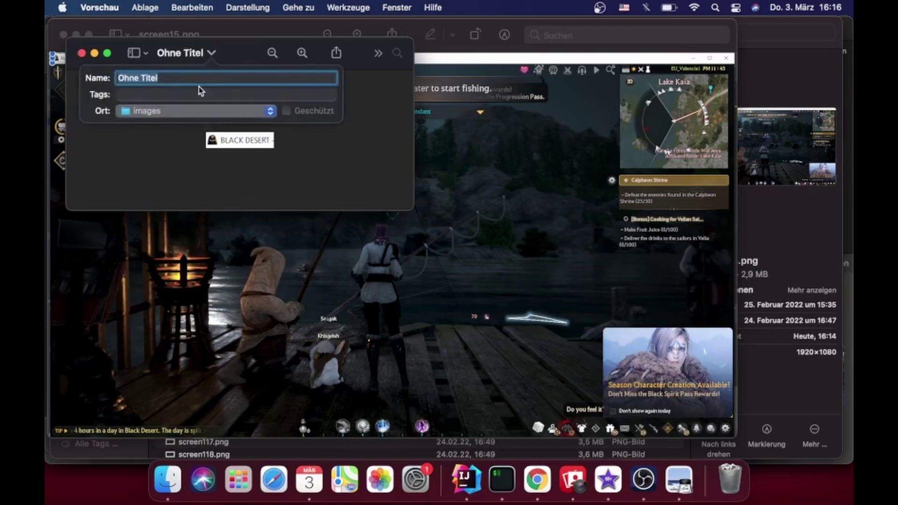
text(BDO-)
text(title)
drag(239, 47, 303, 140)
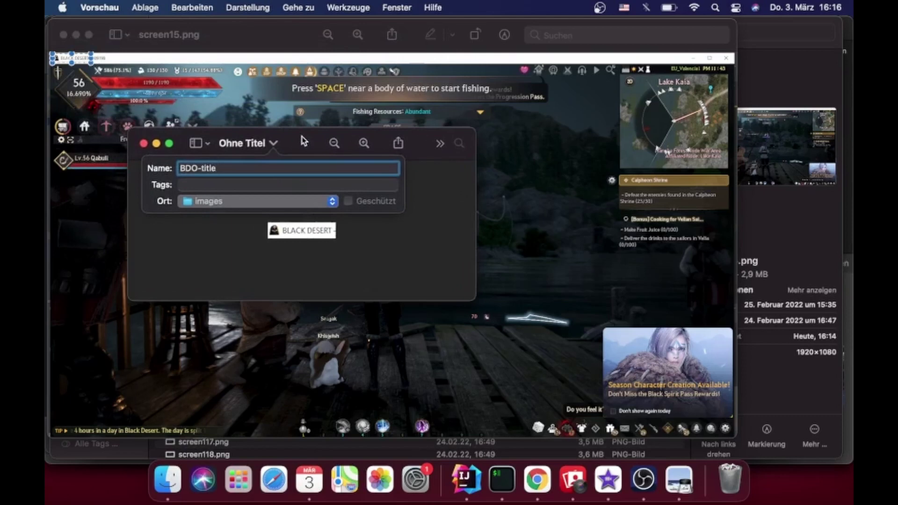
text(_)
key(Return)
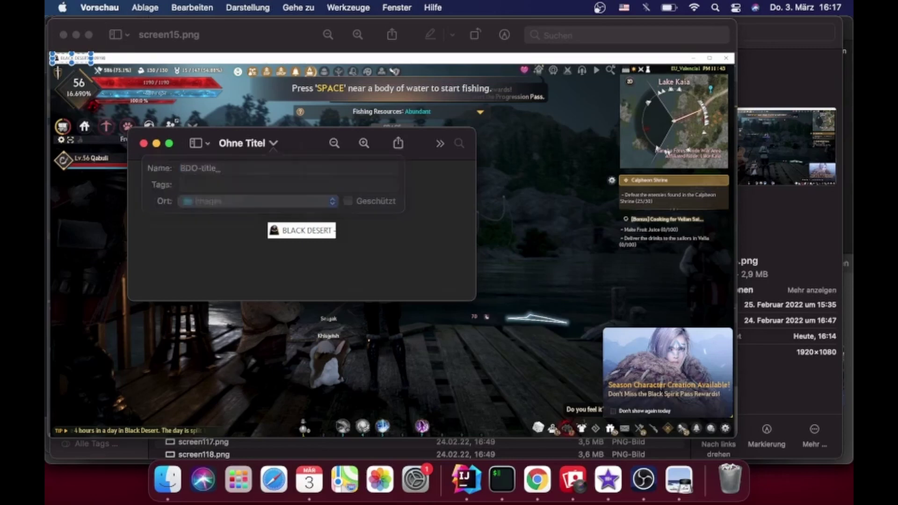
click(144, 143)
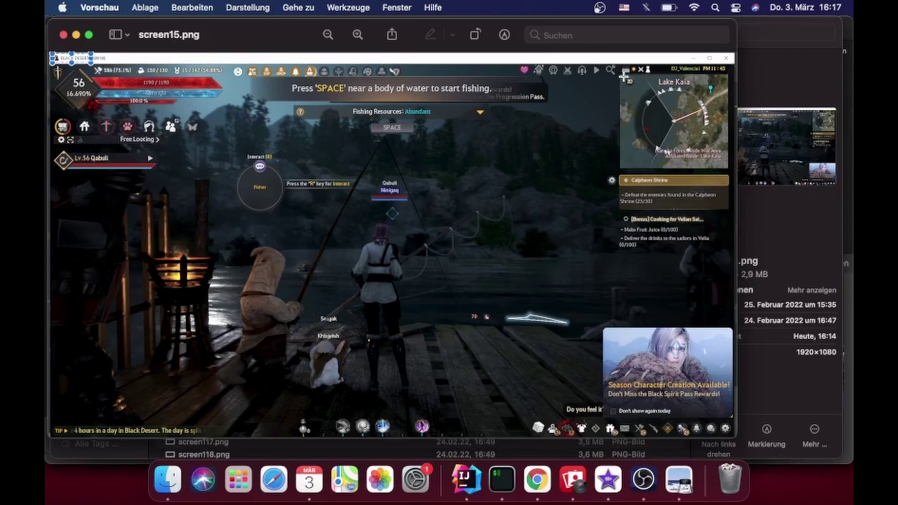
Step: Copy the square Lake Kaia minimap from screen15.png into a new image and enter minimap-mapRegion_r as its name
drag(620, 75, 727, 169)
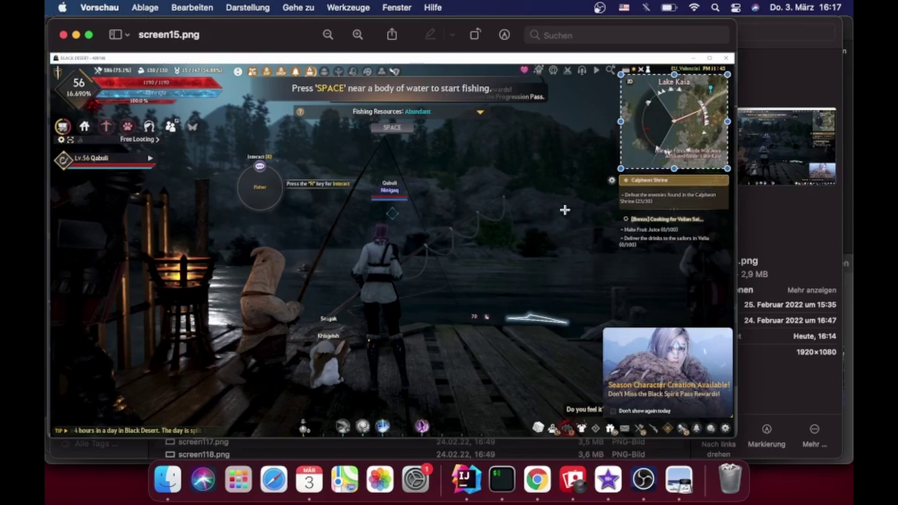
key(super+n)
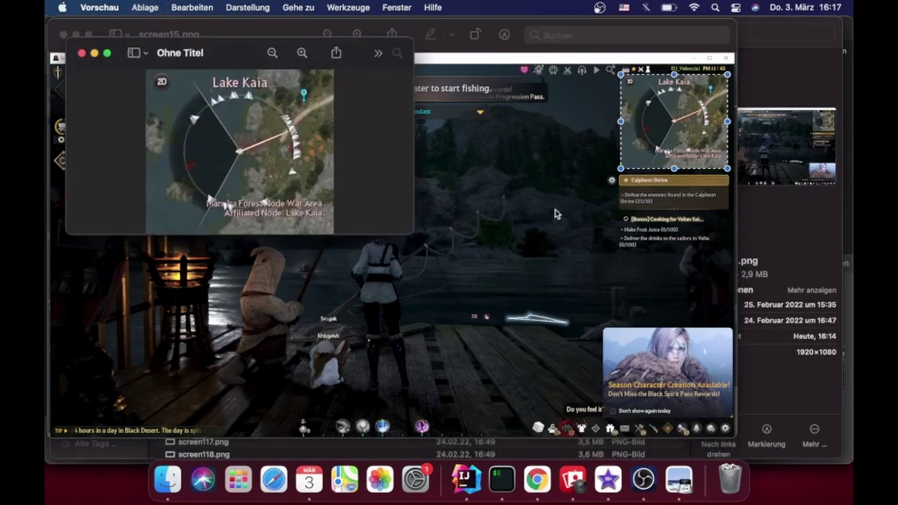
click(172, 53)
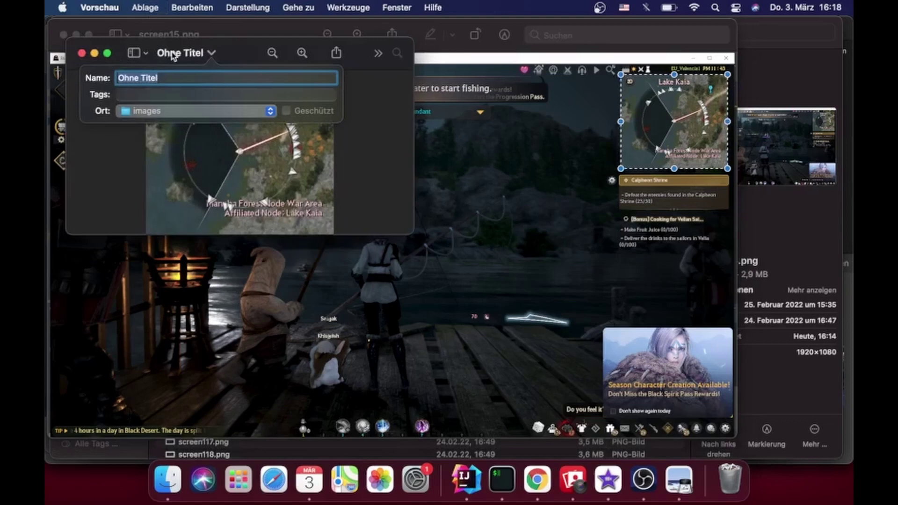
text(minima)
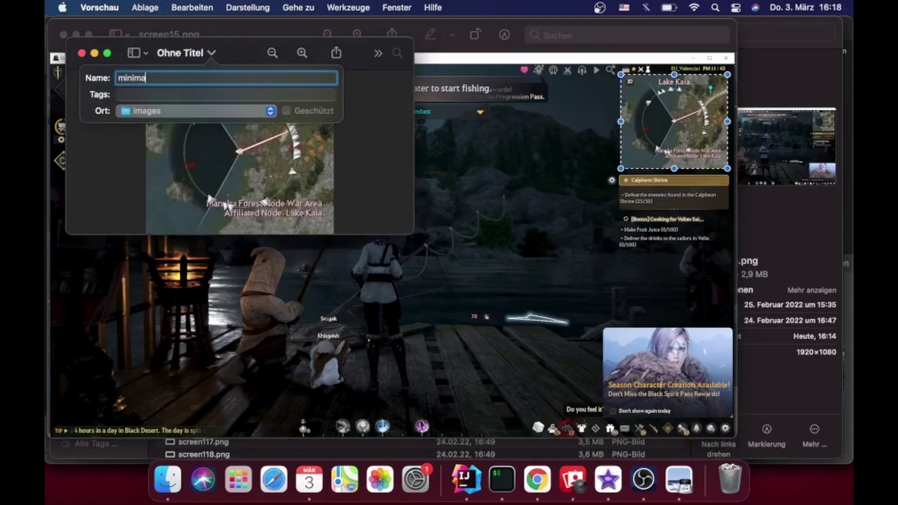
text(p-)
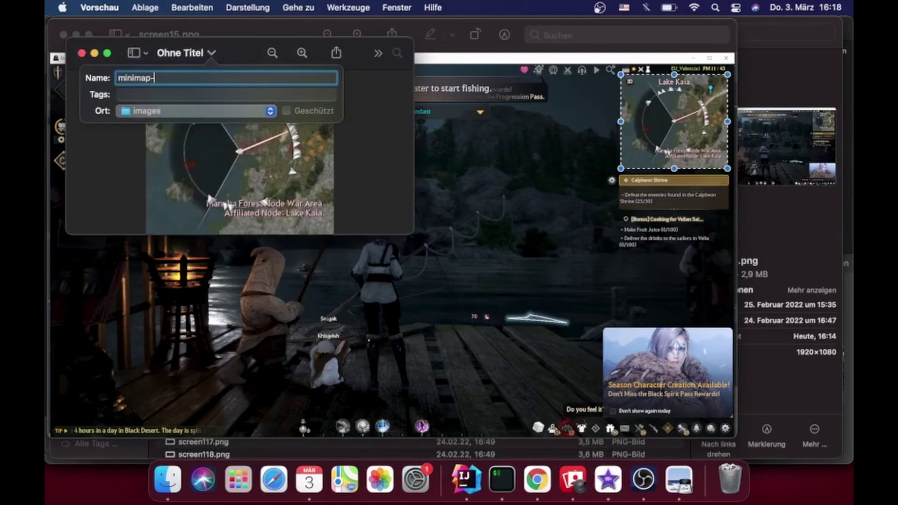
text(map)
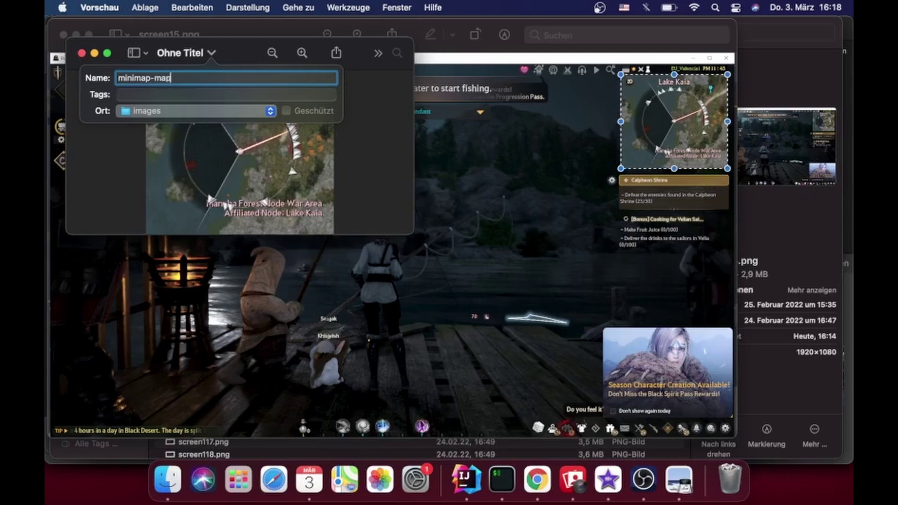
text(Region)
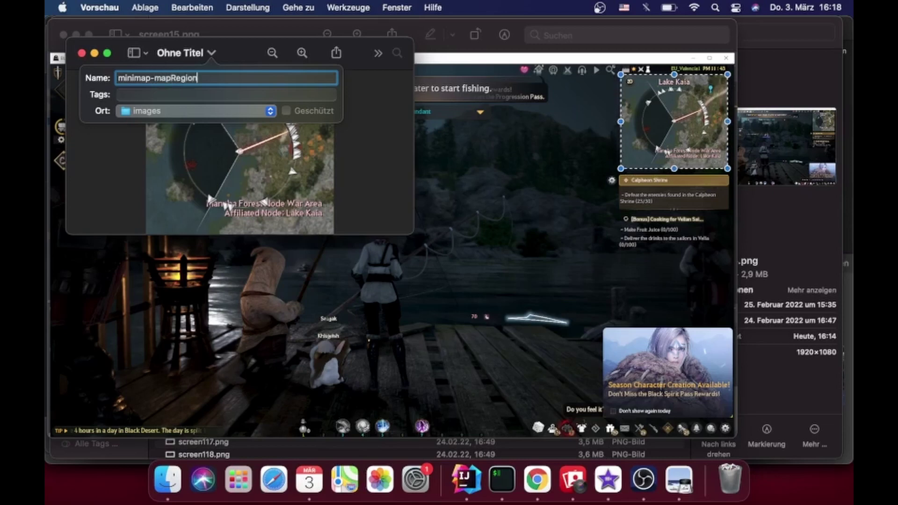
text(_r)
Step: Complete the minimap image's name as minimap-mapRegion_r15, save it and close its window
drag(219, 49, 359, 129)
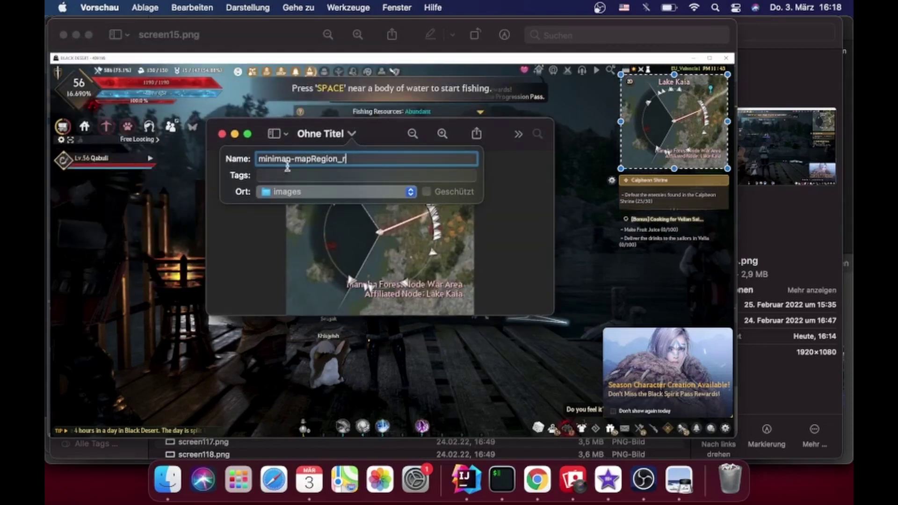
drag(377, 134, 319, 134)
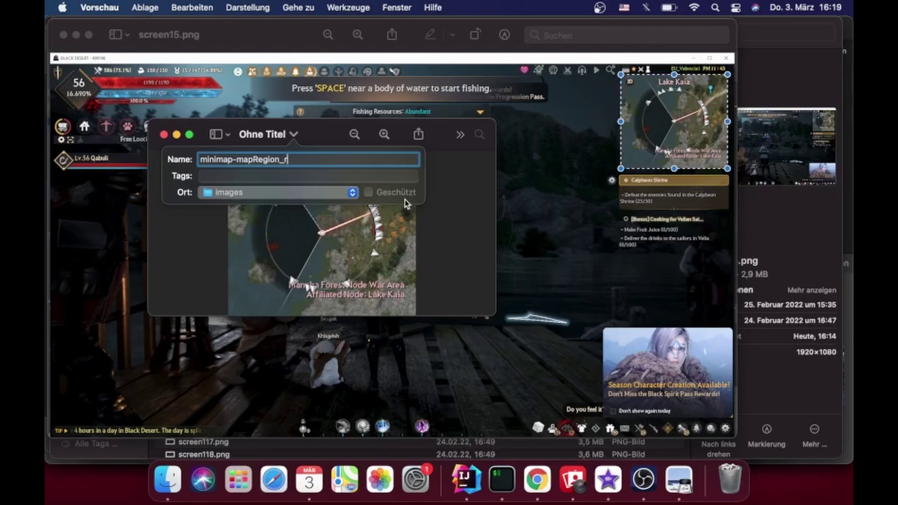
text(1)
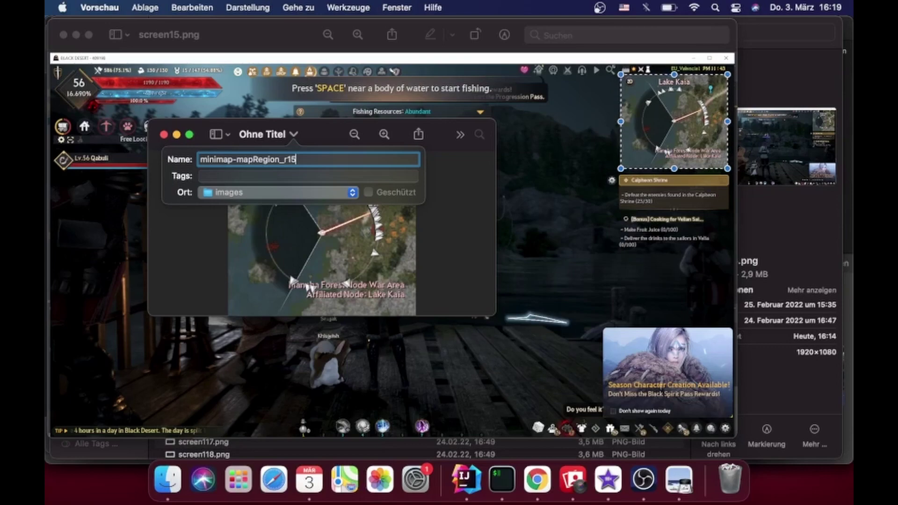
text(5)
key(Return)
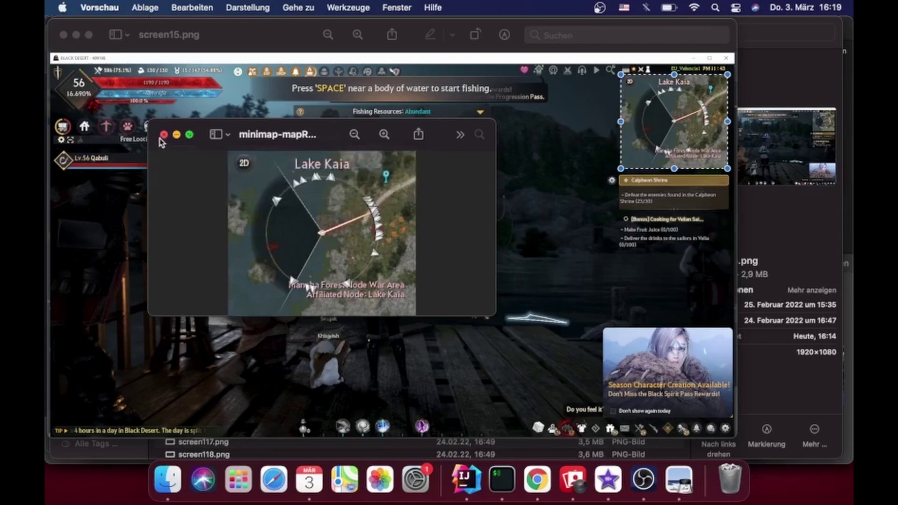
click(164, 134)
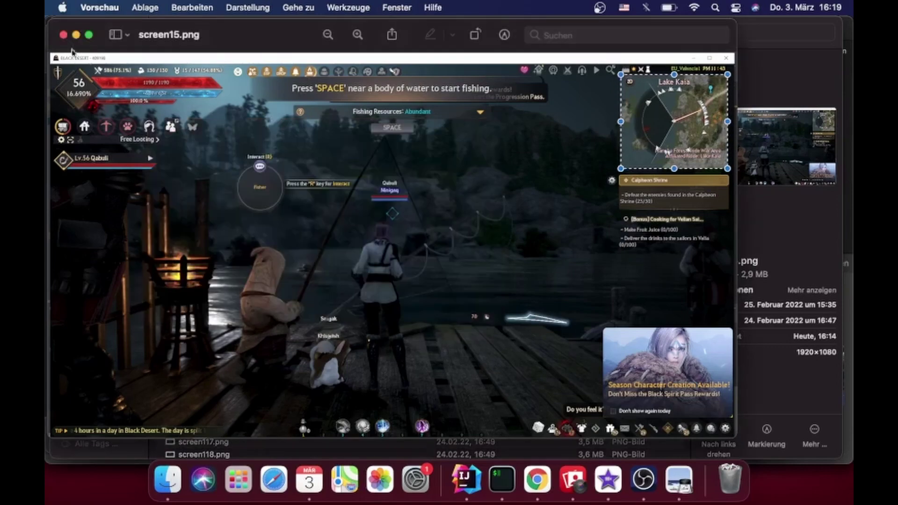
Step: Switch to Finder, open screen24.png from the screenshots folder and place its window over screen15.png
click(163, 489)
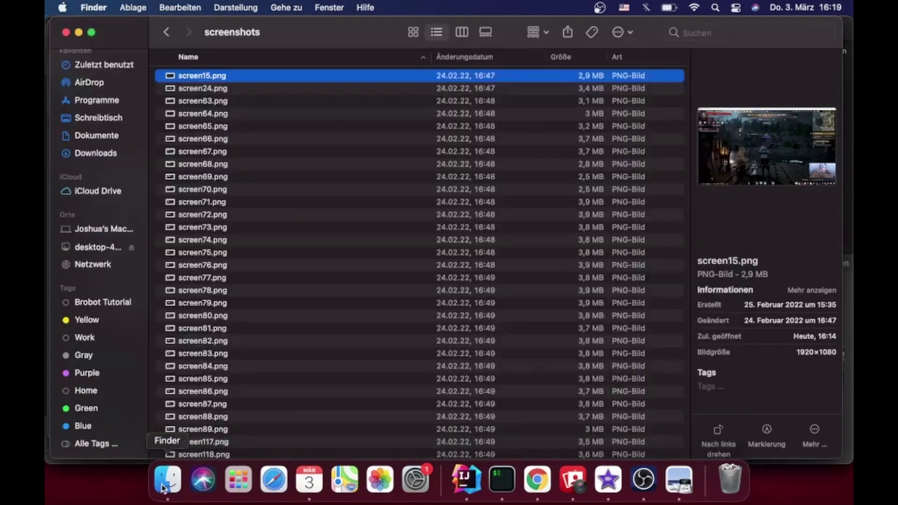
click(206, 92)
double_click(206, 90)
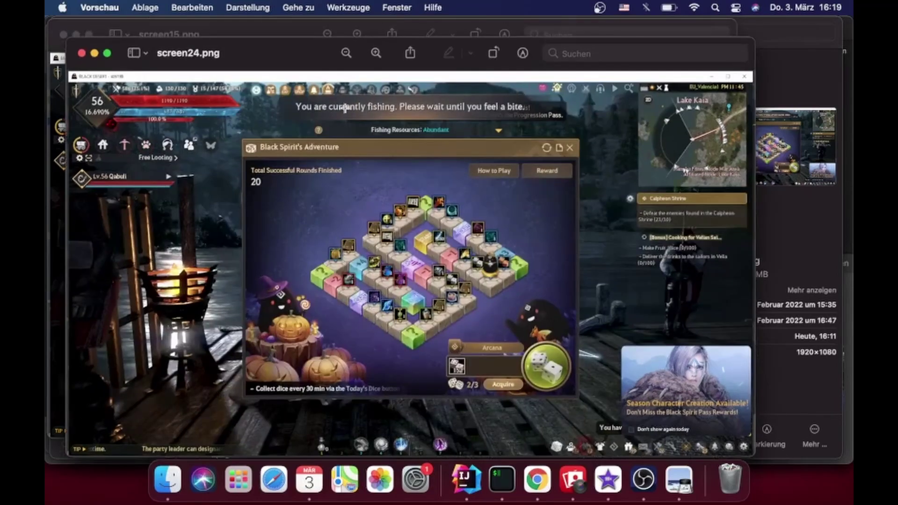
drag(270, 57, 255, 41)
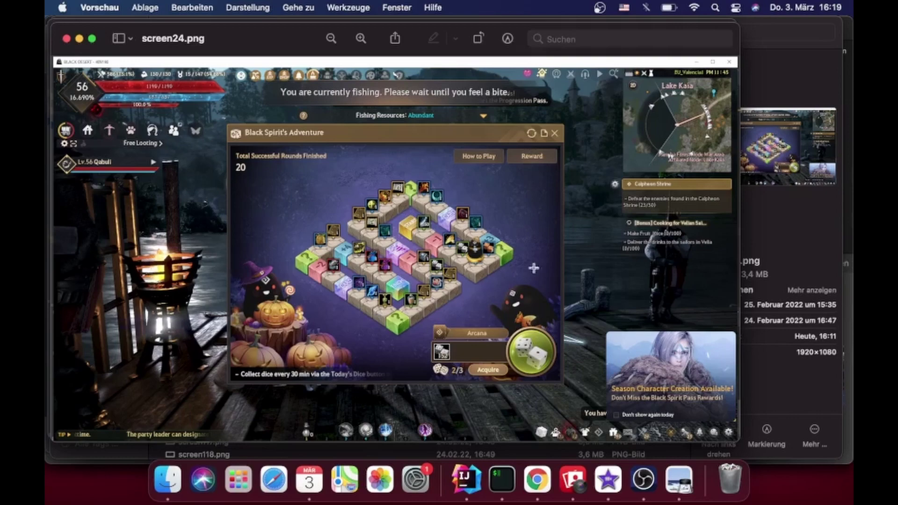
drag(738, 25, 639, 115)
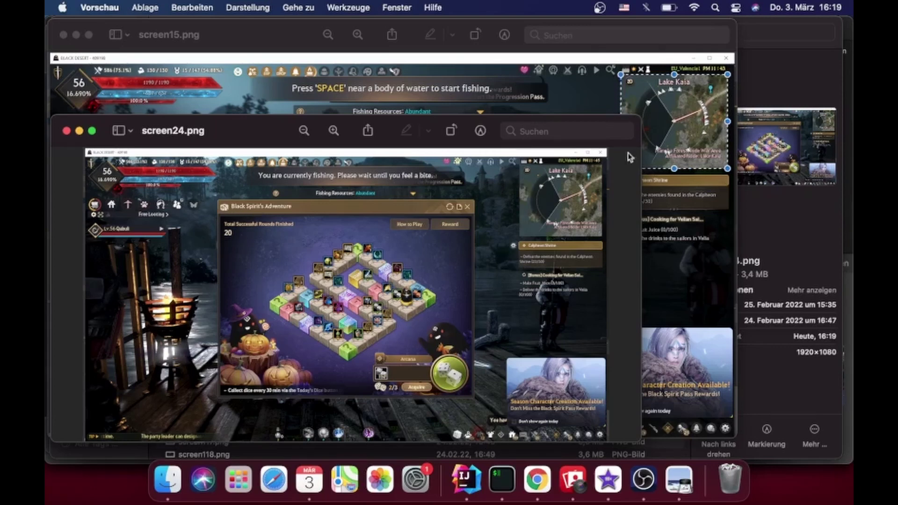
drag(641, 115, 735, 25)
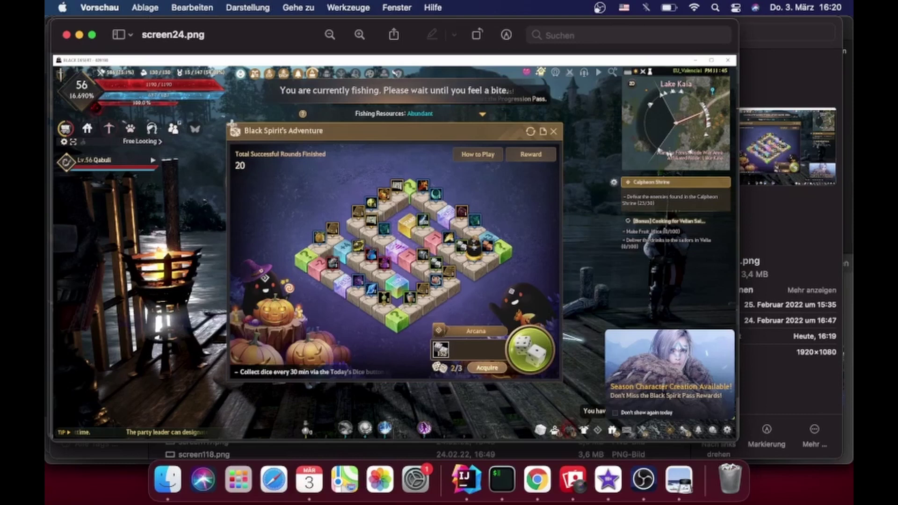
Step: Copy the Black Spirit's Adventure title with its dice icon into a new image and enter BlackSpiritsAdventure-titel_24 as its name
mouse_move(229, 123)
mouse_down()
mouse_move(360, 152)
mouse_move(325, 138)
mouse_up()
key(super+n)
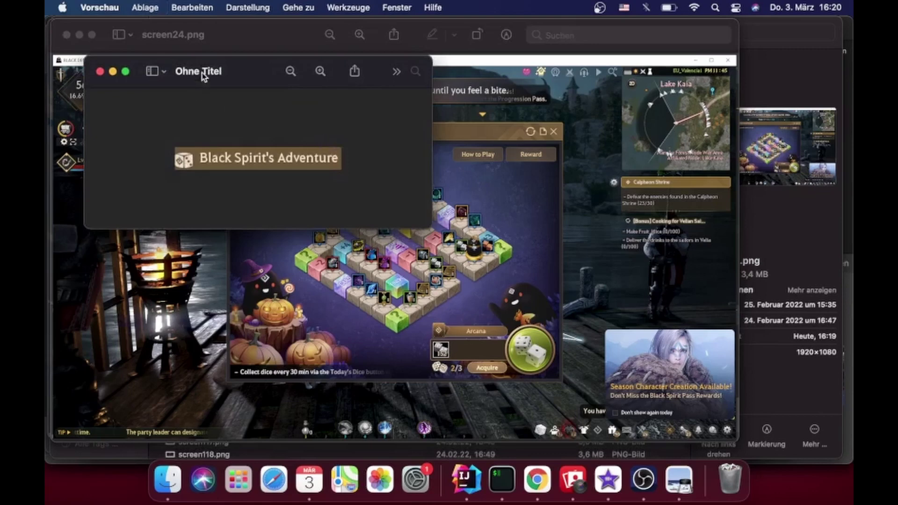
click(203, 75)
text(Bla)
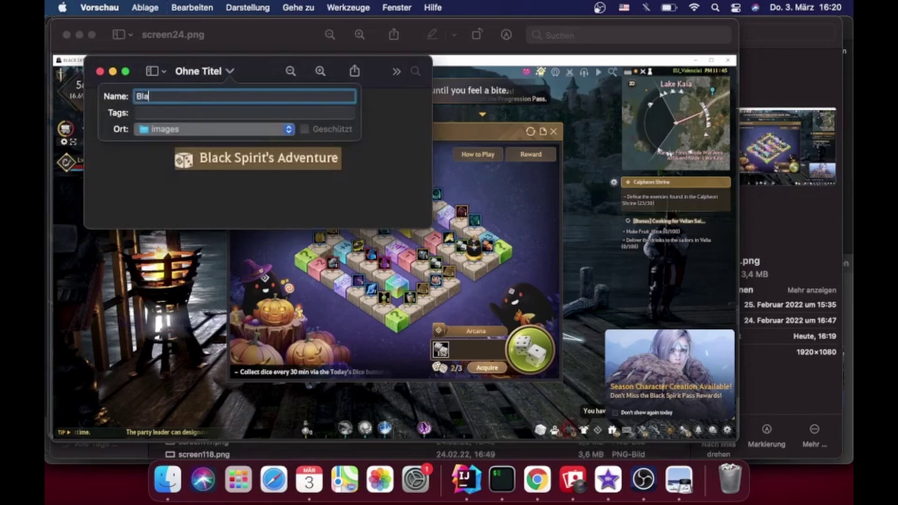
text(ckSpiritsAdventure-titel_)
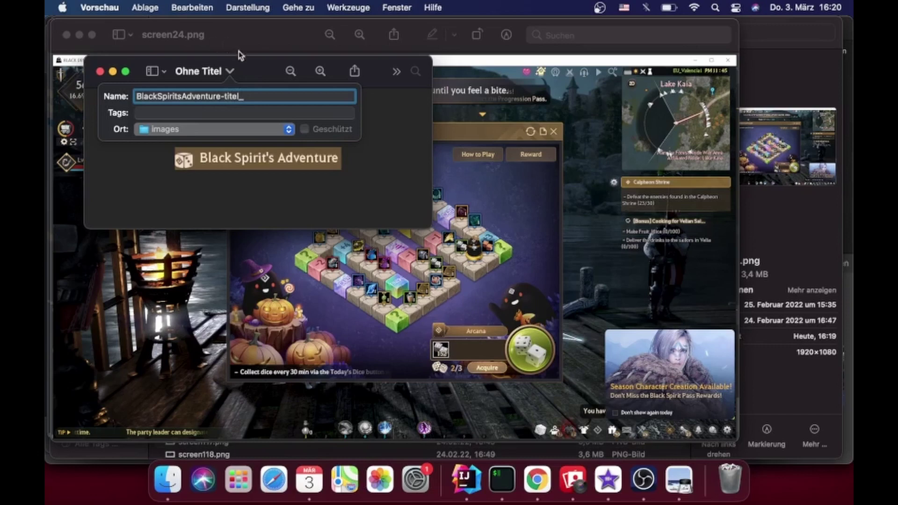
drag(249, 71, 270, 178)
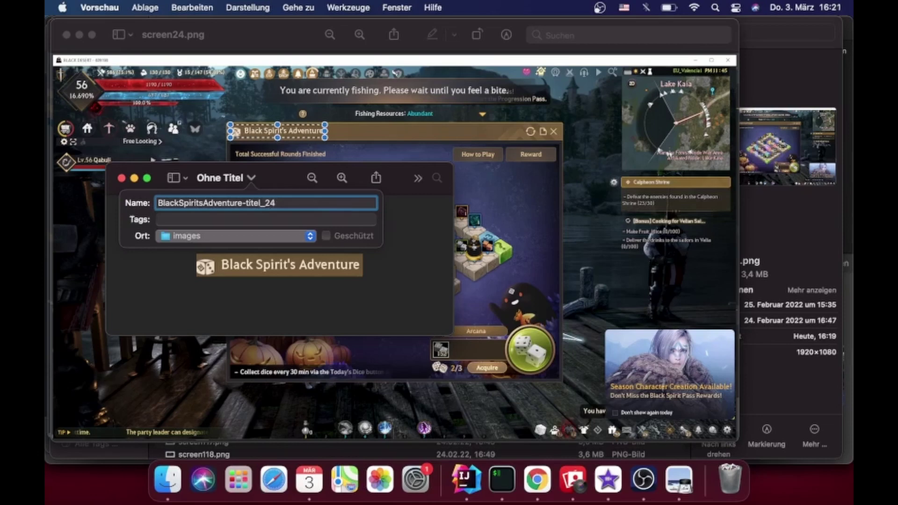
Step: Insert g before 24 so the title image's name reads BlackSpiritsAdventure-titel_g24, and move its window off the board
key(Left)
key(Left)
text(g)
drag(273, 174, 367, 387)
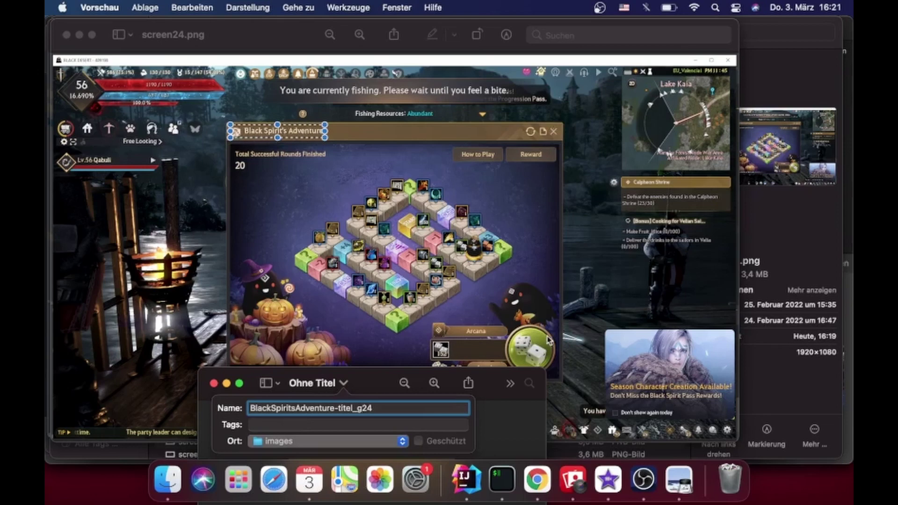
drag(356, 373, 343, 385)
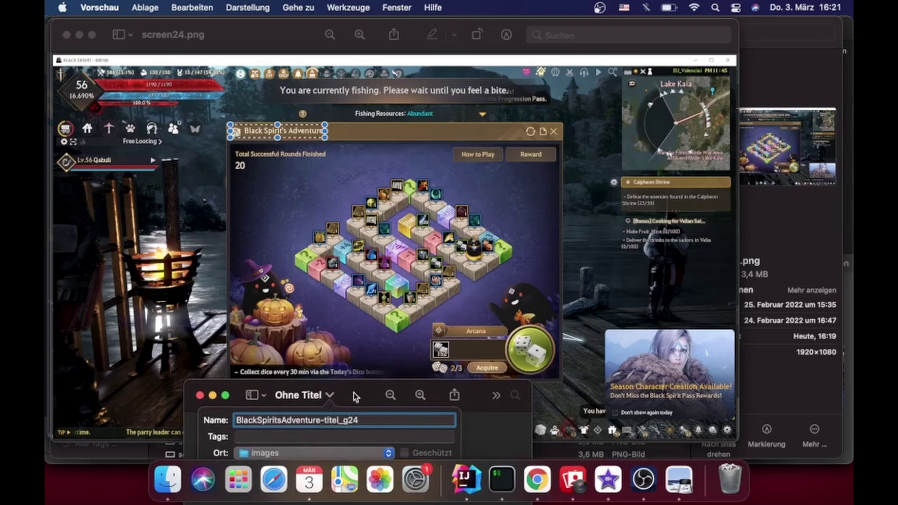
drag(354, 390, 251, 295)
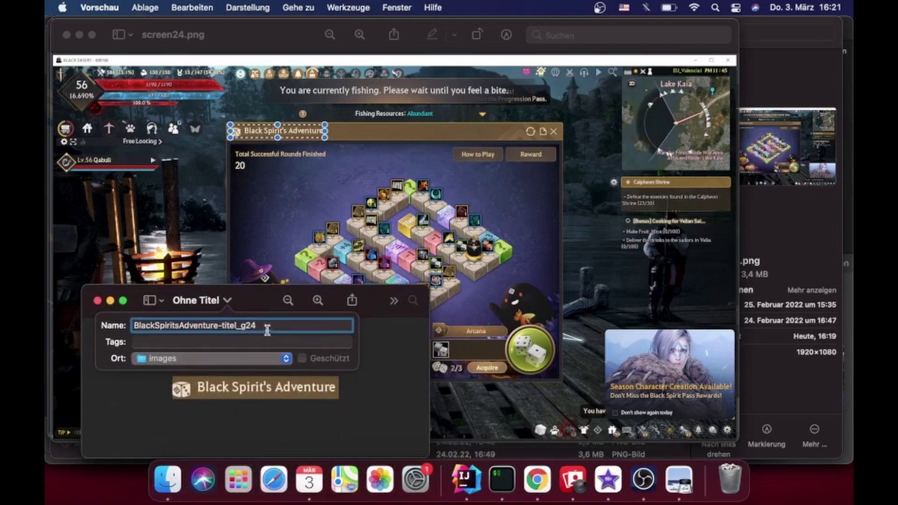
drag(260, 299, 235, 329)
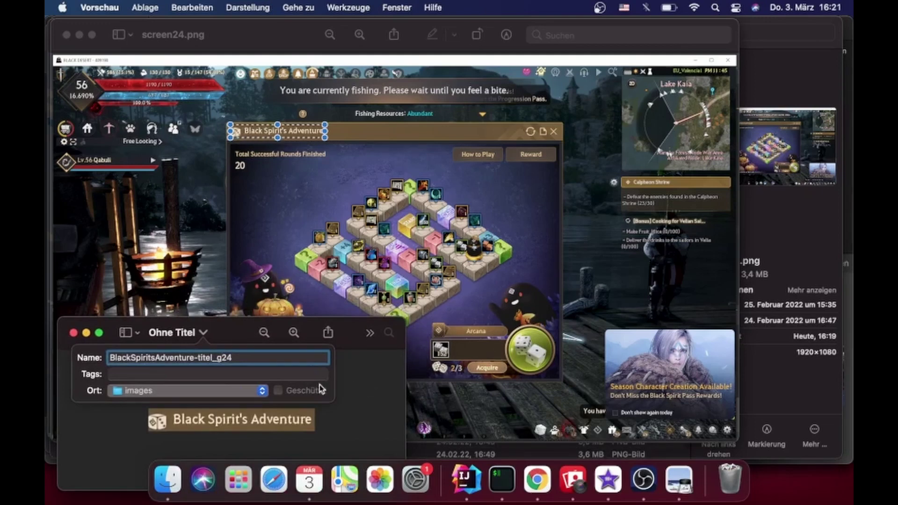
Step: Move the title image's window clear of the game board, save it as BlackSpiritsAdventure-titel_g24 and close it
key(Left)
key(Left)
key(Left)
drag(231, 327, 237, 358)
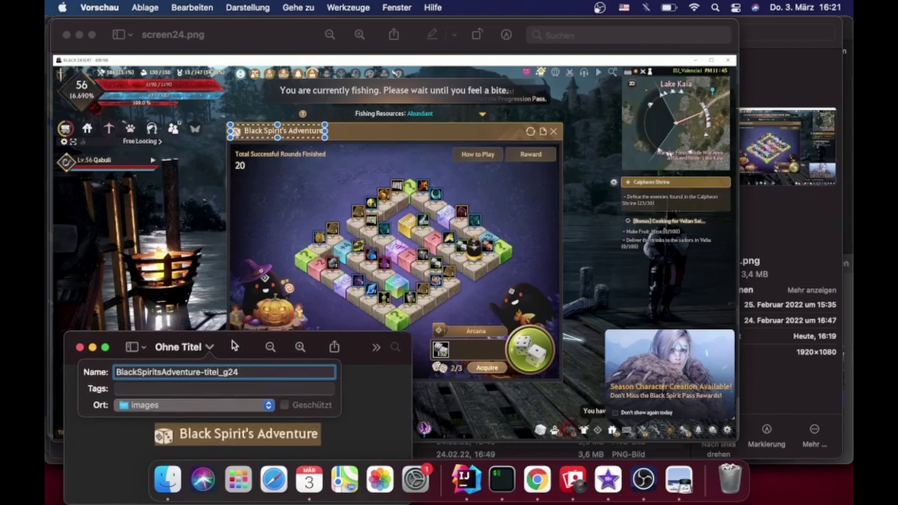
drag(234, 345, 752, 277)
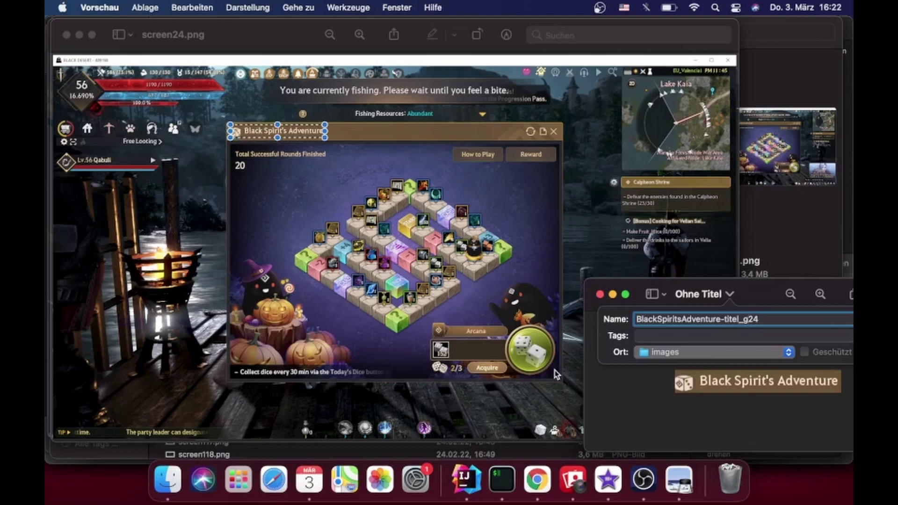
drag(763, 291, 731, 172)
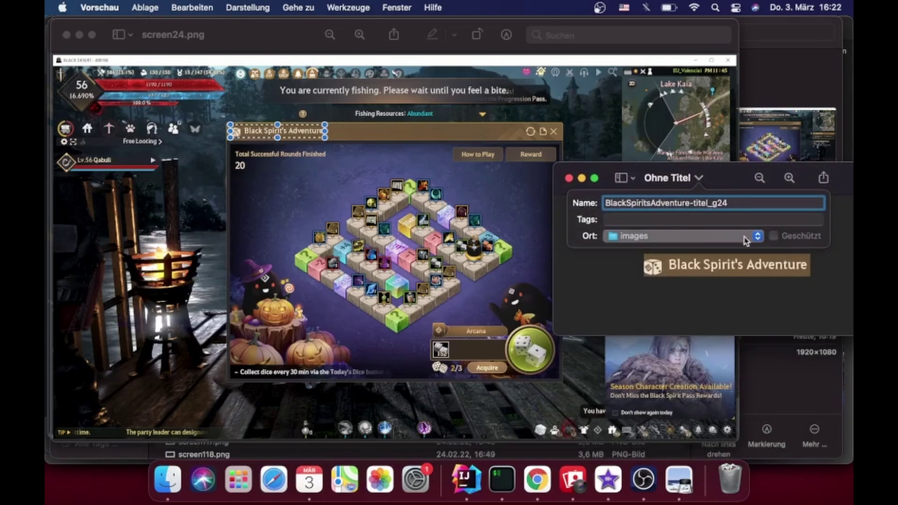
key(Return)
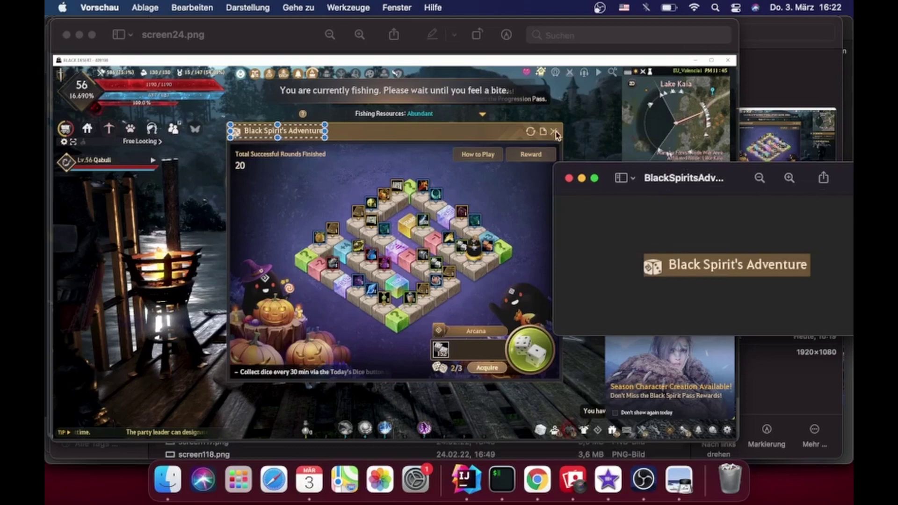
click(568, 178)
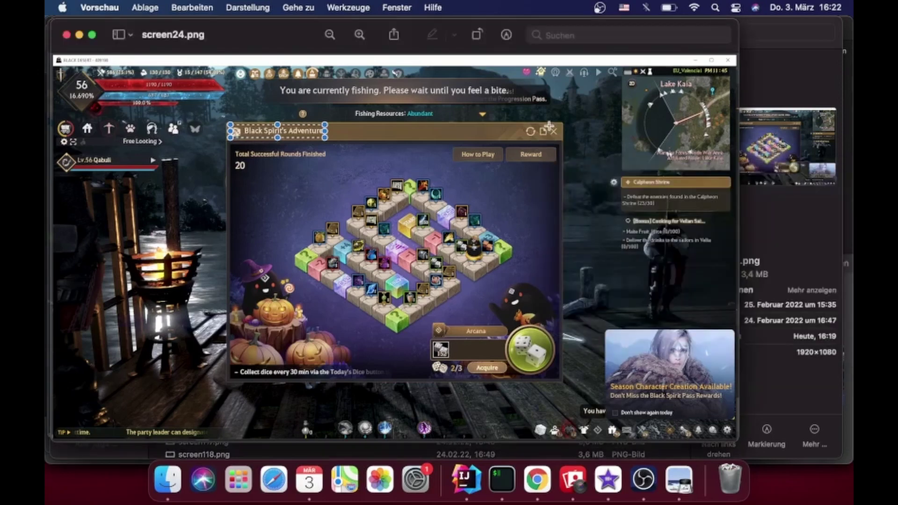
Step: Copy the X icon from the Black Spirit's Adventure title bar into a new image and enter BlackSpiritsAdventure-close as its name
drag(549, 126, 559, 137)
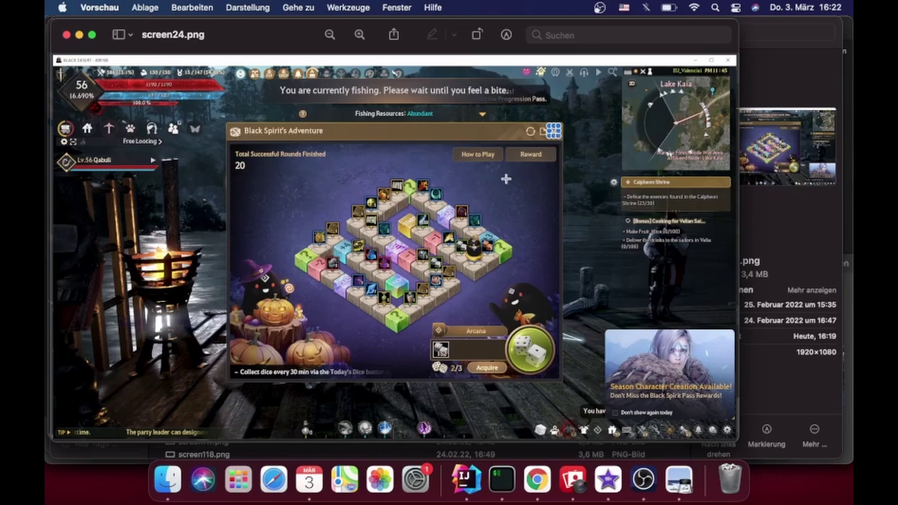
key(super+c)
key(super+n)
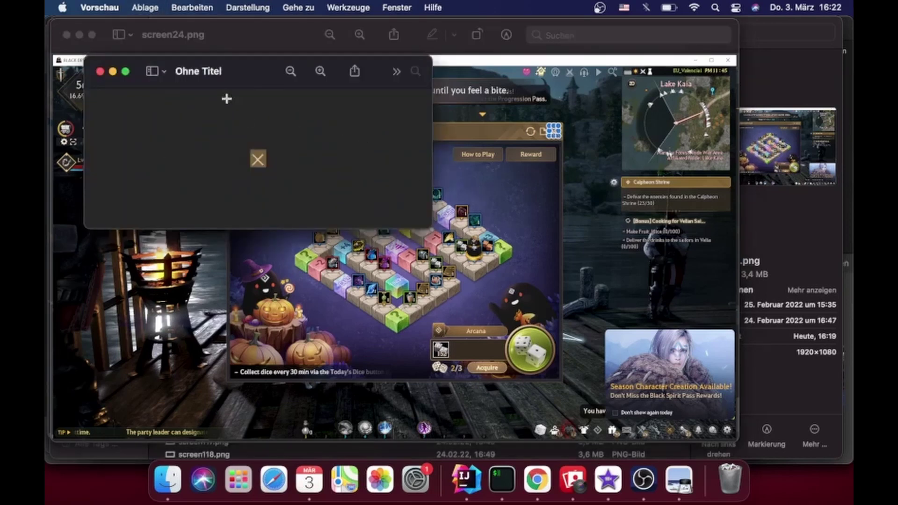
click(221, 74)
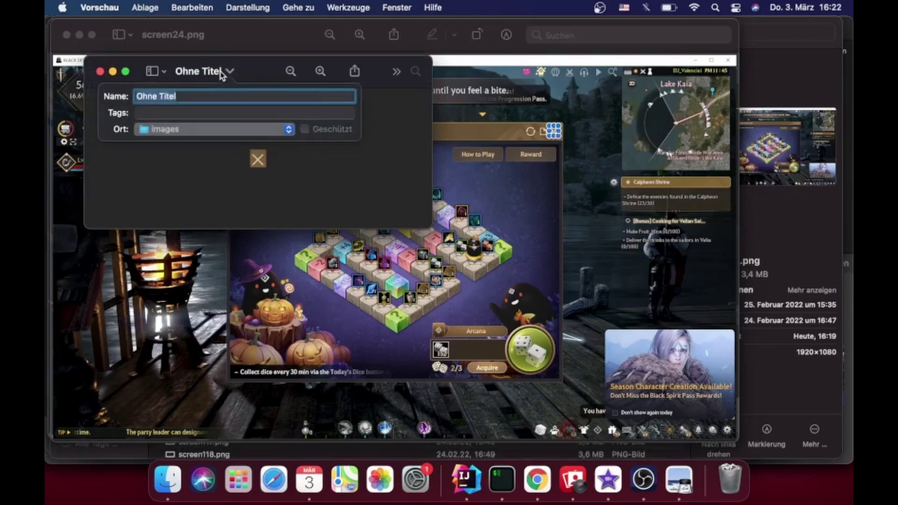
text(Bal)
text(la)
key(BackSpace)
key(BackSpace)
key(BackSpace)
key(BackSpace)
text(iritsAdventure-close)
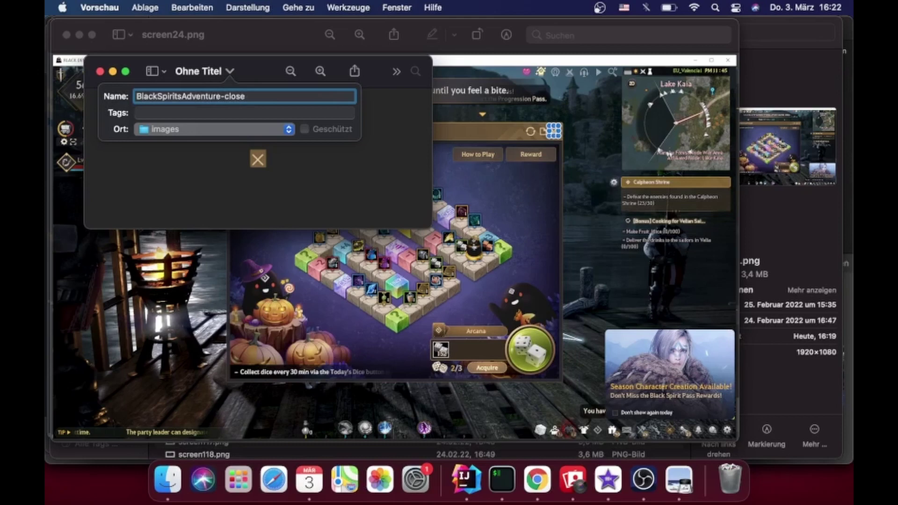
Step: Append _g24-close to the X icon image's name, save it and close its window
text(_c)
drag(251, 65, 279, 164)
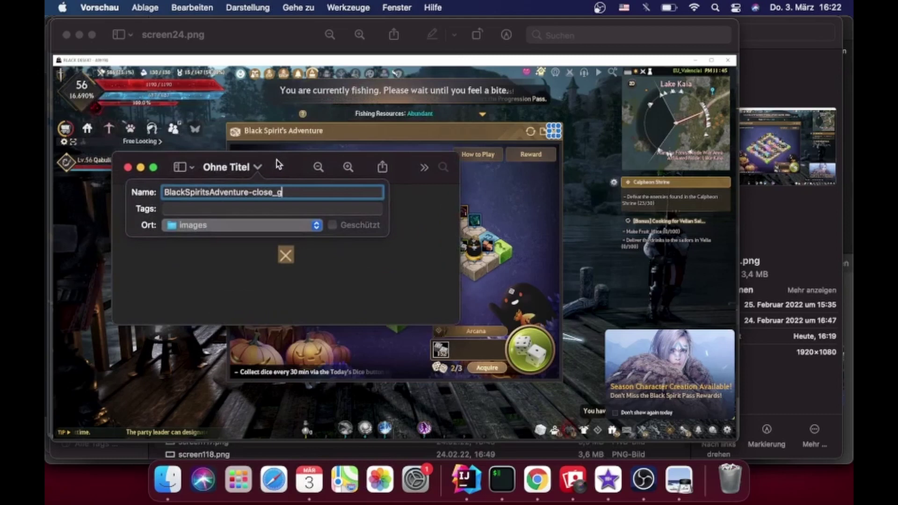
text(24-close)
drag(298, 192, 333, 191)
click(327, 193)
key(Return)
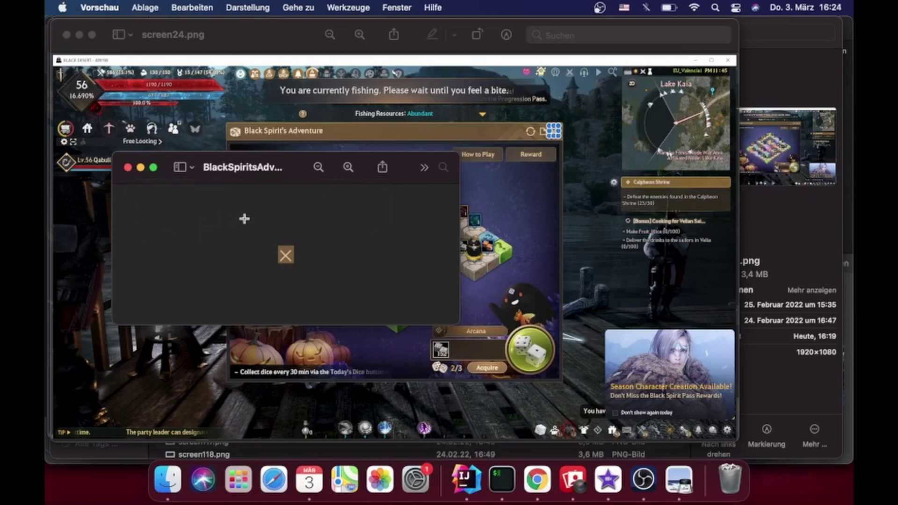
click(128, 167)
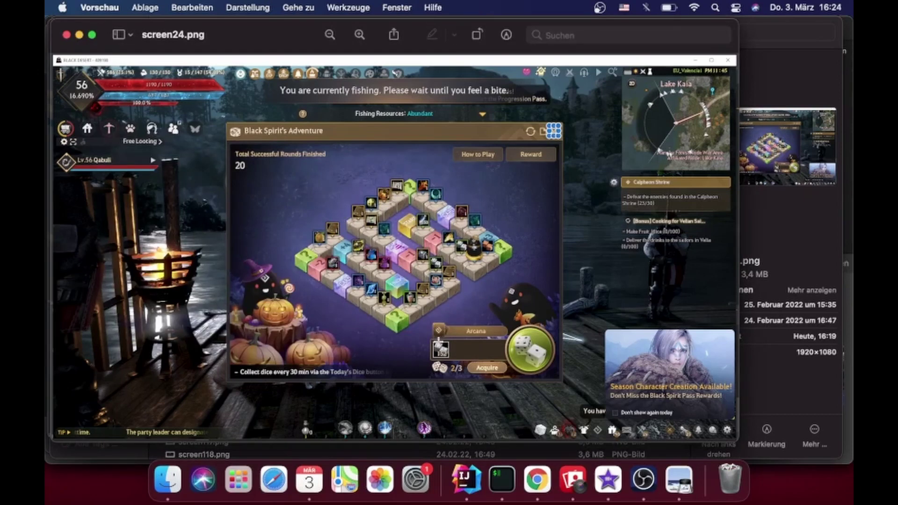
Step: Copy the pair of dice inside the round green button into a new image
drag(526, 350, 547, 366)
key(super+c)
key(super+n)
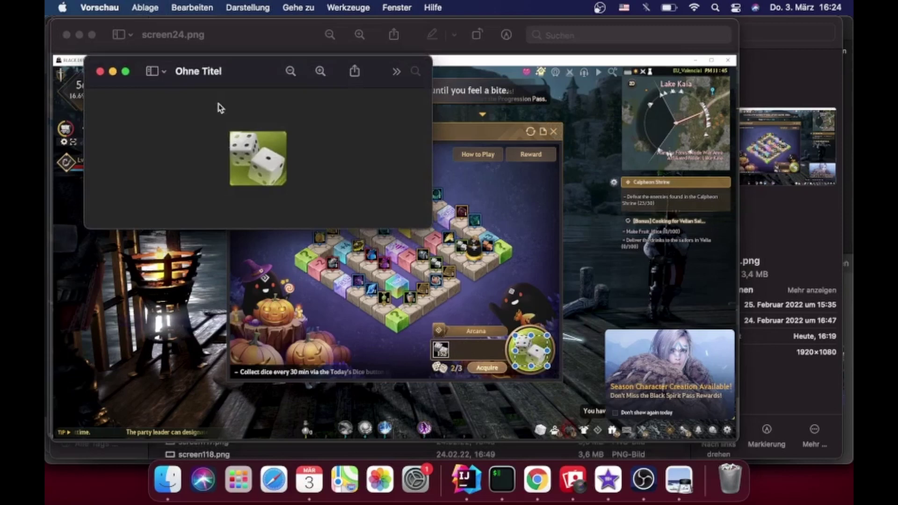
Step: Save the dice image as BlackSpiritsAdventure-dice_g24 and close its window
click(209, 71)
text(BlackSp)
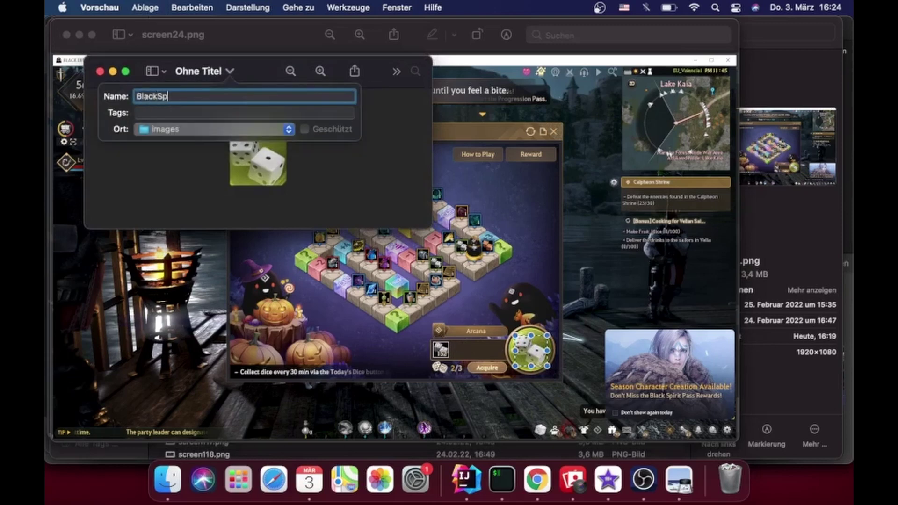
text(iritsAdventure-dice)
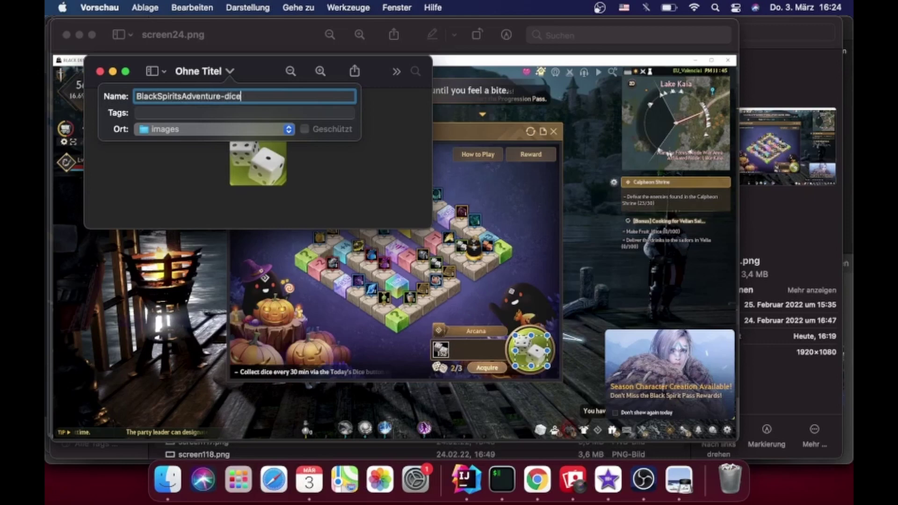
text(_g24)
key(Return)
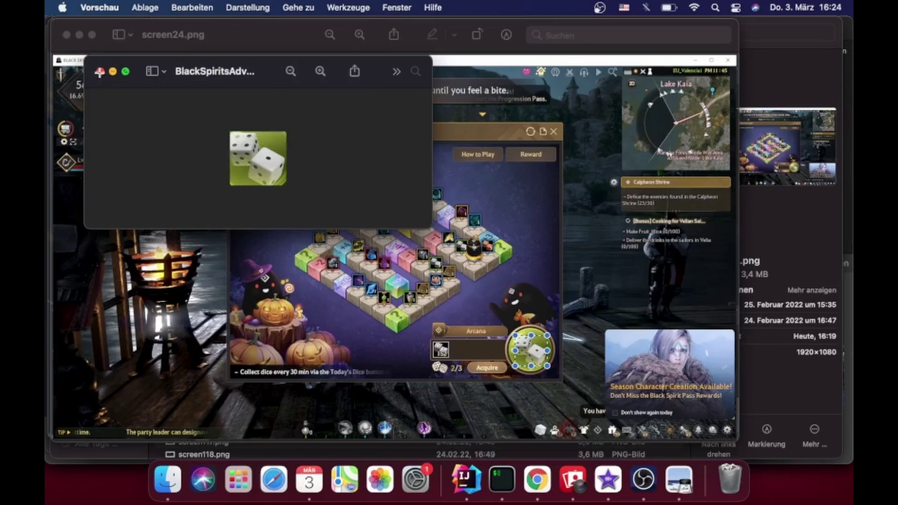
click(100, 71)
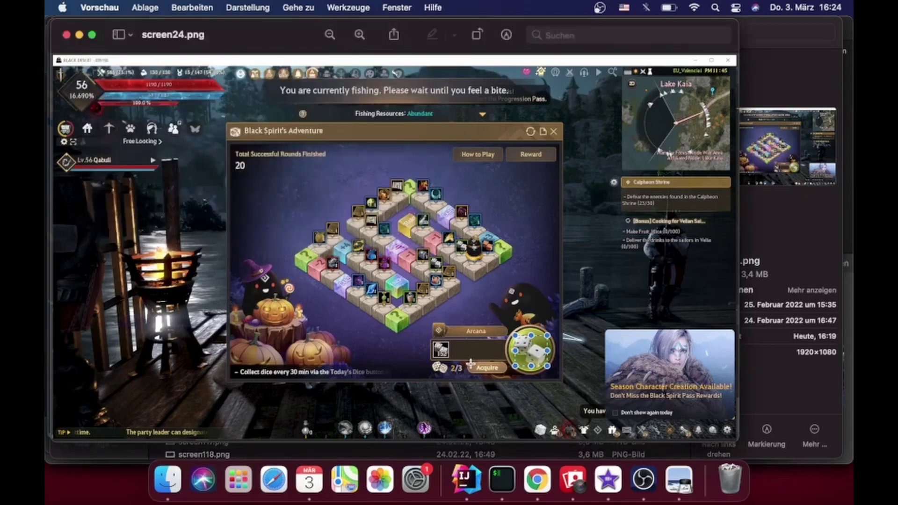
Step: Copy the Acquire button into a new image and enter BlackSpiritsAdventure-acquire as its name
drag(468, 362, 503, 373)
key(super+n)
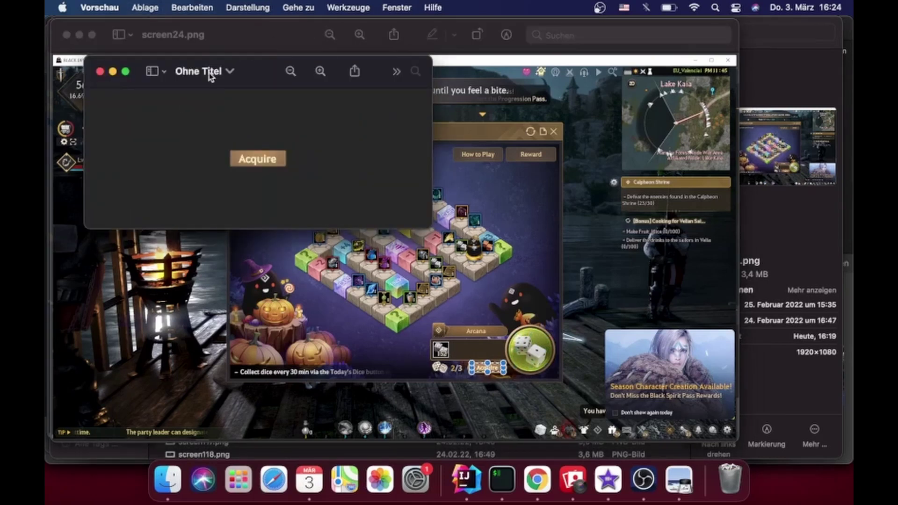
click(210, 76)
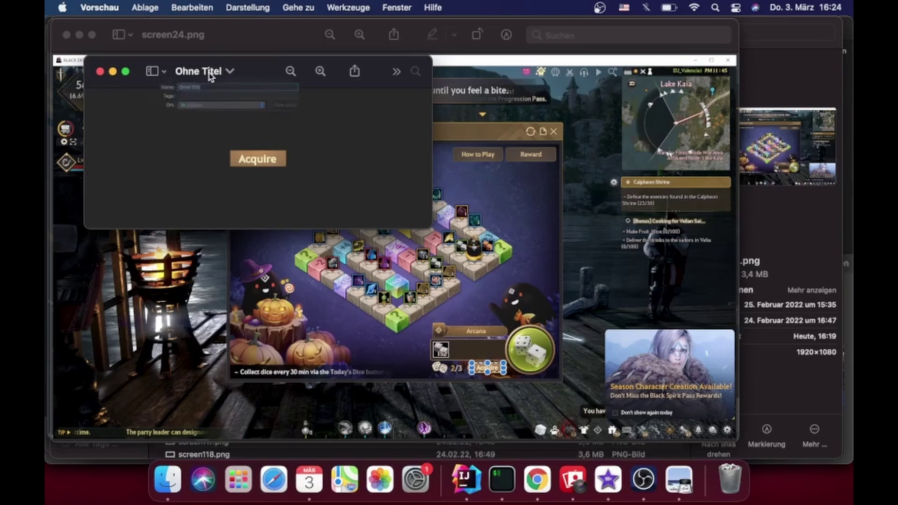
text(BlackS)
text(pirits)
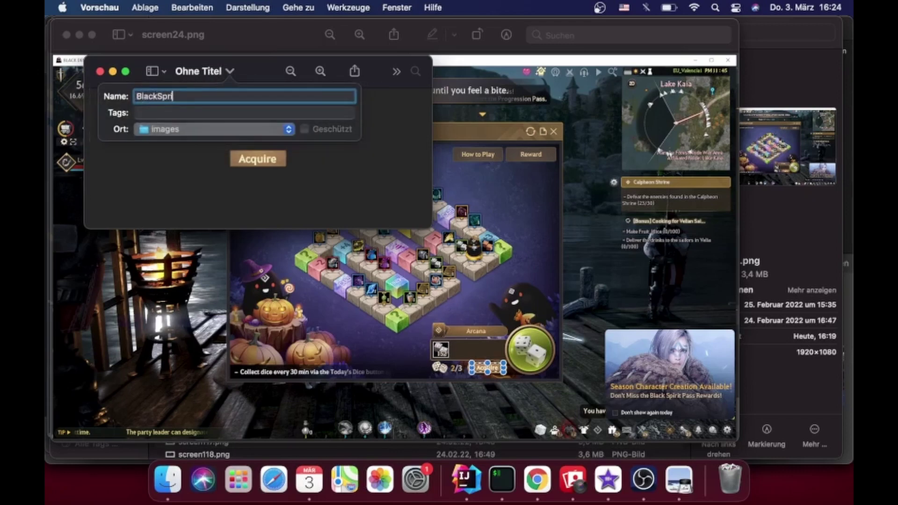
text(Adventure_)
key(BackSpace)
text(-acquire-)
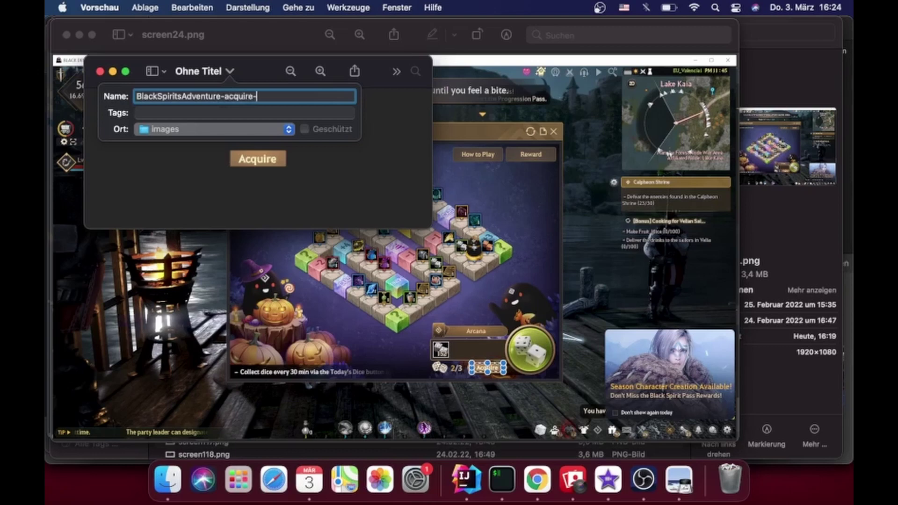
key(BackSpace)
Step: Append _g24 to the Acquire image's name, save it and close its window
text(P)
key(BackSpace)
text(_g24)
key(Return)
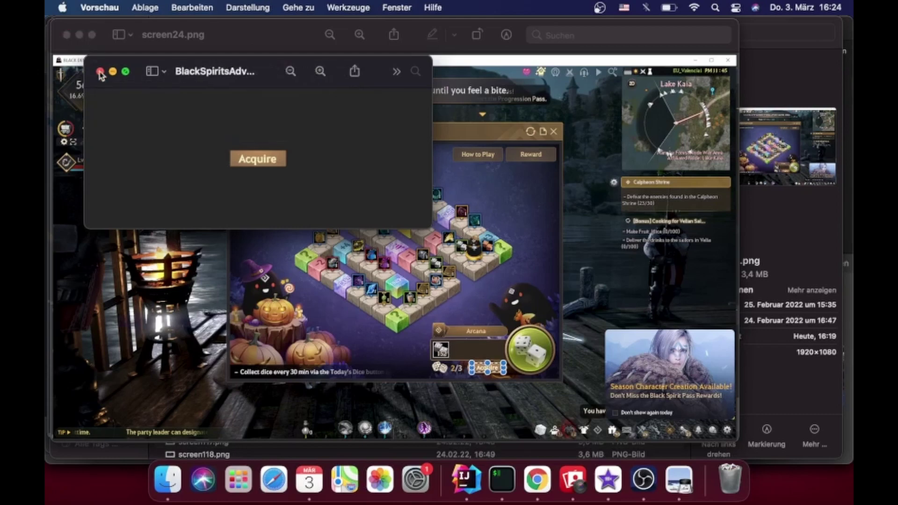
click(100, 71)
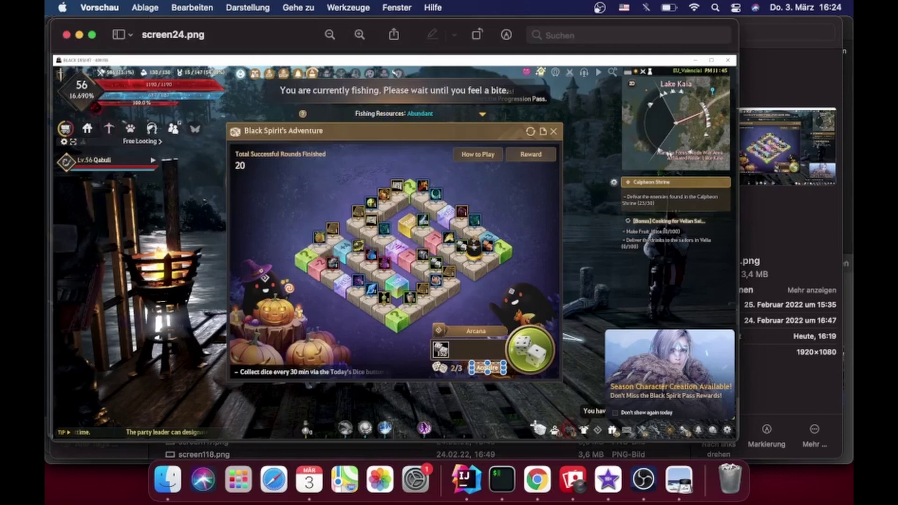
Step: Try to copy the small white dice icon from the game's lower icon row into a new image, discarding both test images
drag(535, 425, 544, 434)
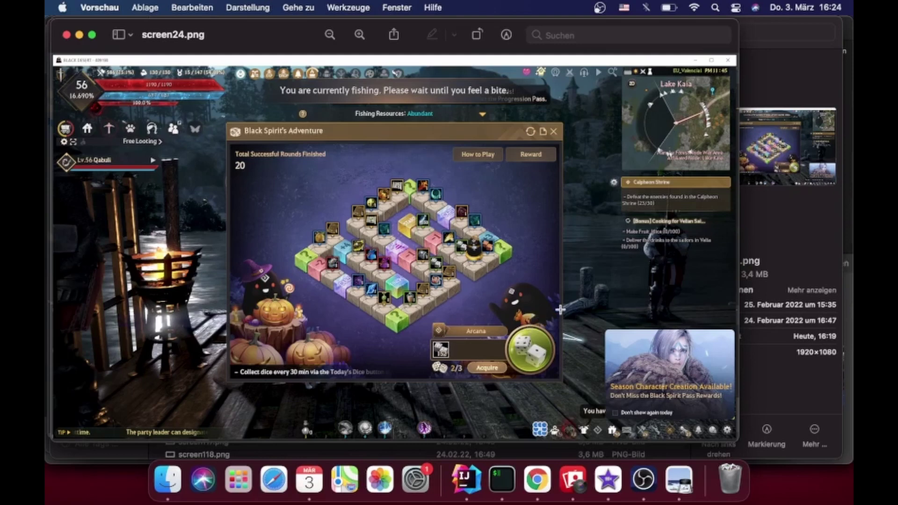
key(super+n)
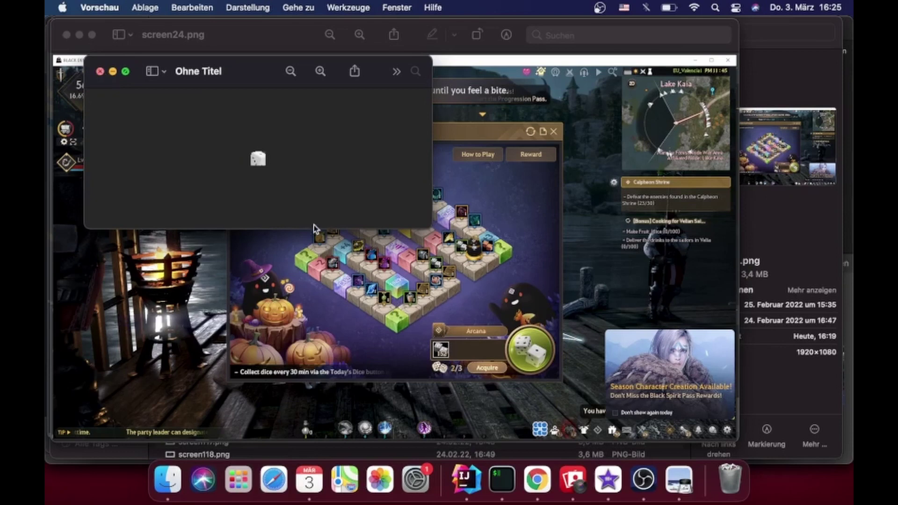
click(101, 73)
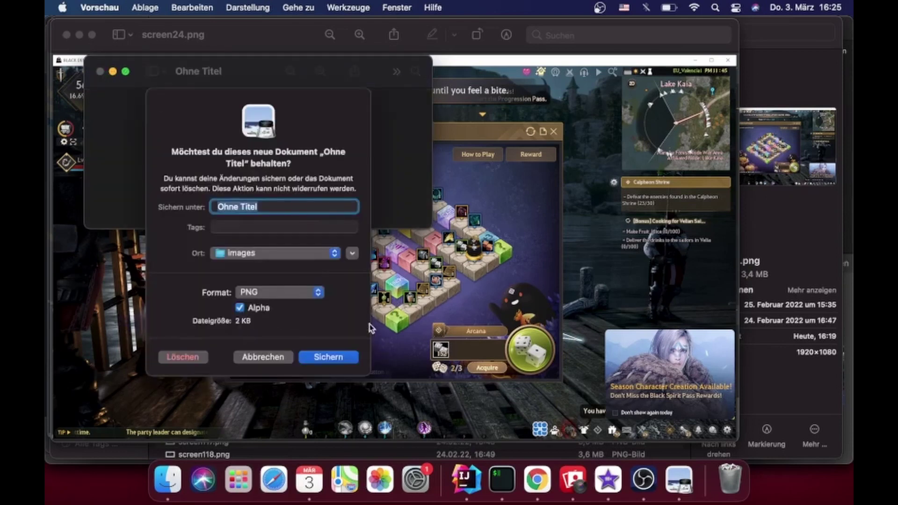
click(189, 358)
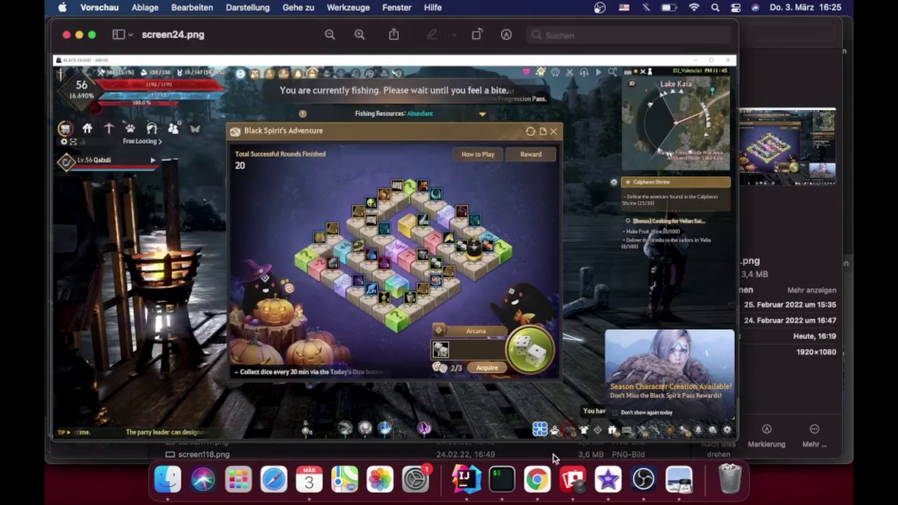
key(super+shift+4)
key(super+c)
key(super+n)
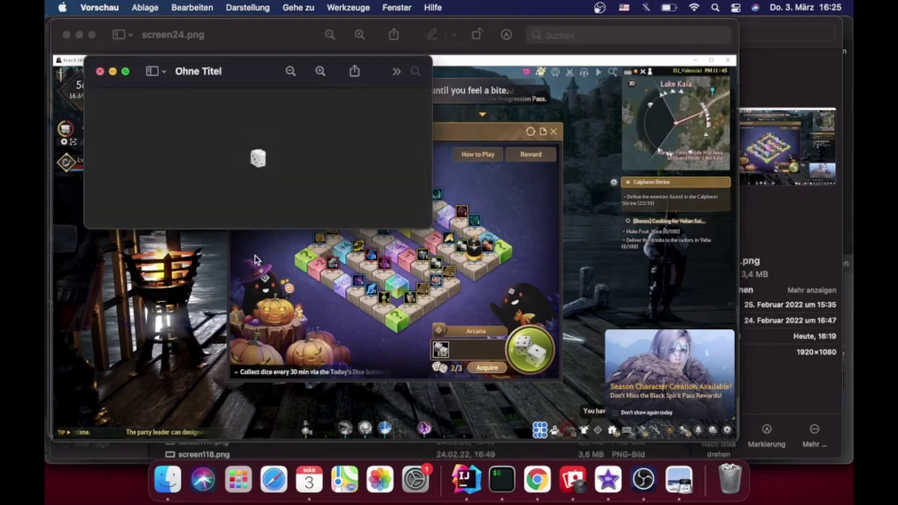
key(super+w)
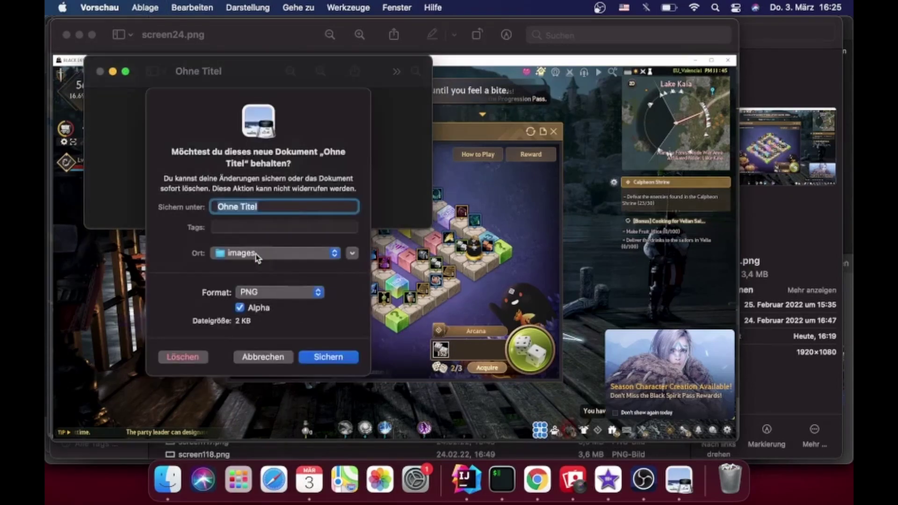
click(189, 357)
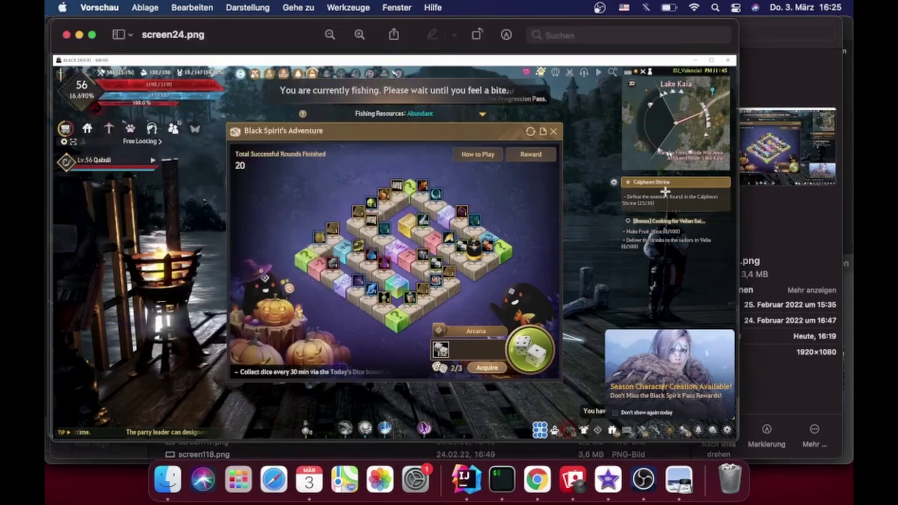
Step: Widen the selection around the small white dice icon in the game's lower icon row and copy it into a new image
click(359, 34)
click(359, 34)
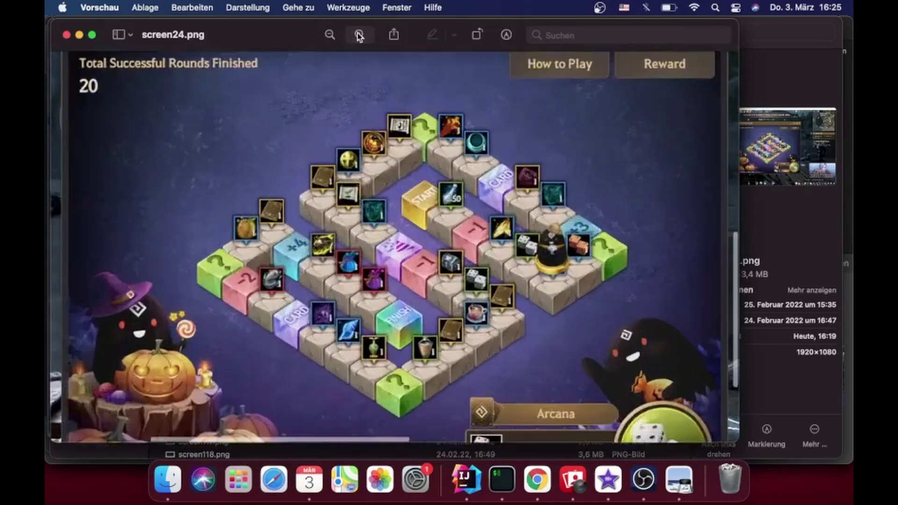
click(359, 35)
scroll(570, 275, down, 10)
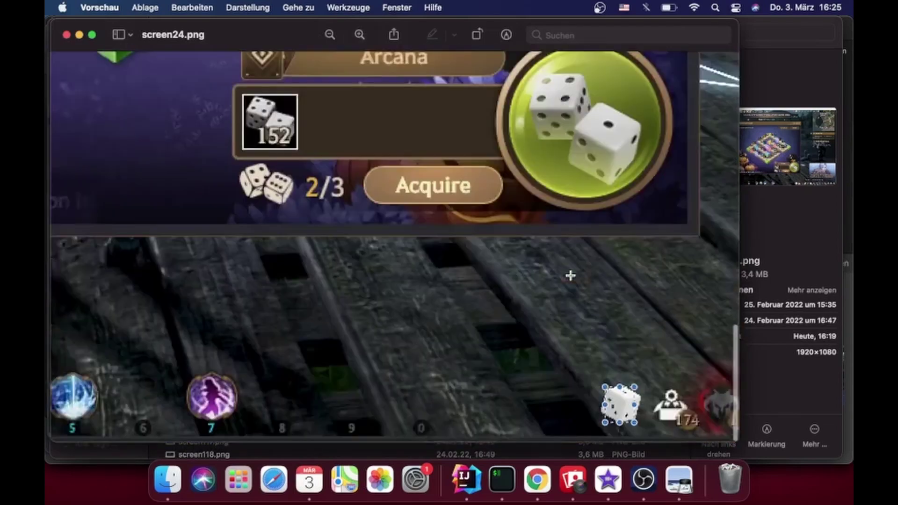
scroll(570, 276, right, 2)
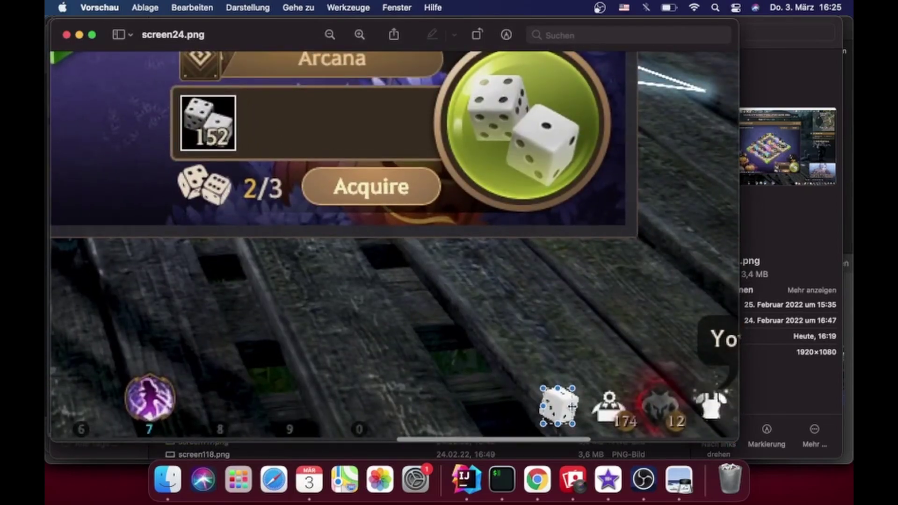
drag(572, 406, 575, 406)
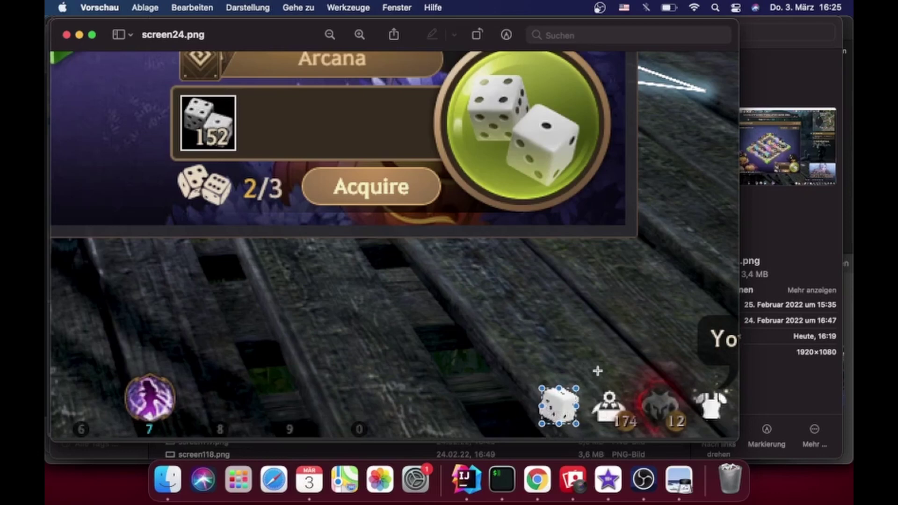
key(super+n)
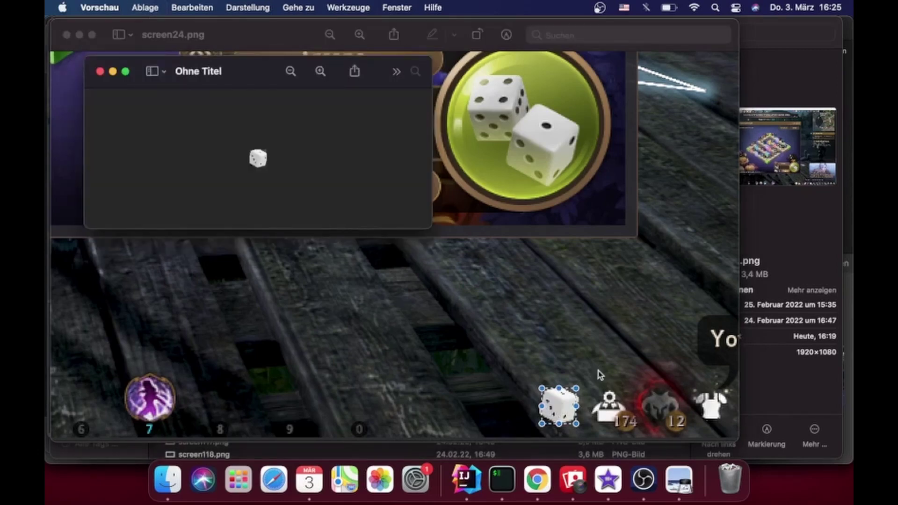
Step: Name the new image of the small white dice icon BottomRightMenu-die-Black
click(189, 73)
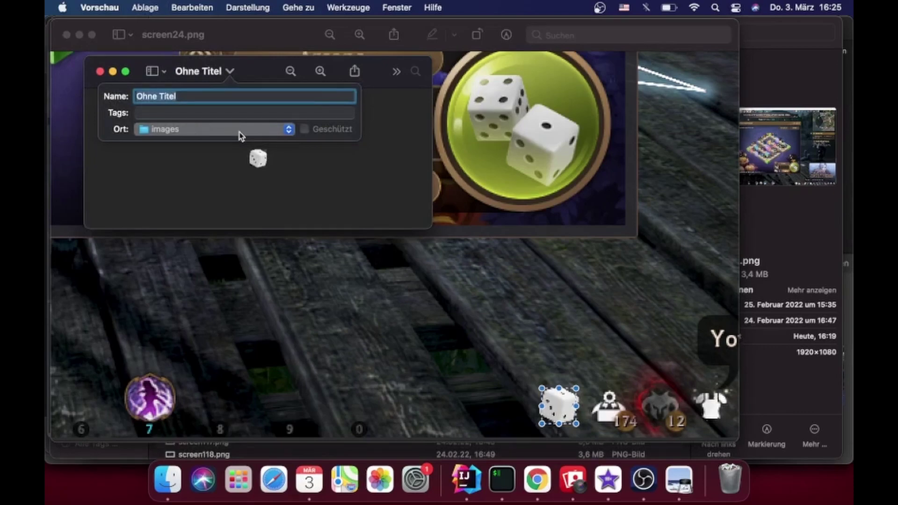
text(B)
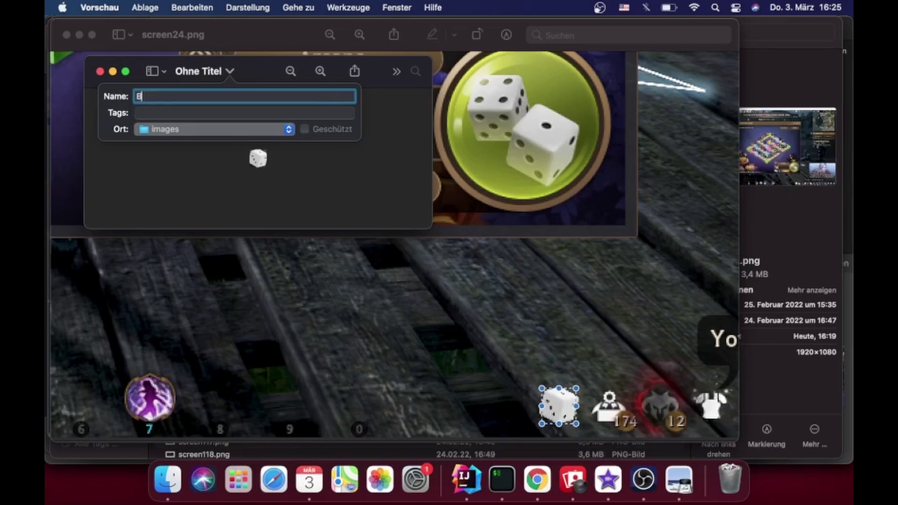
text(ottomRigh)
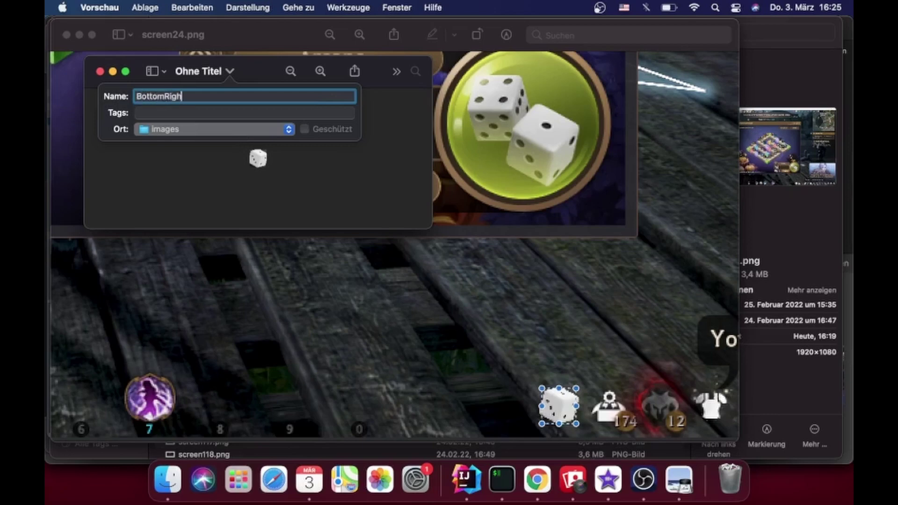
text(tMenu-die)
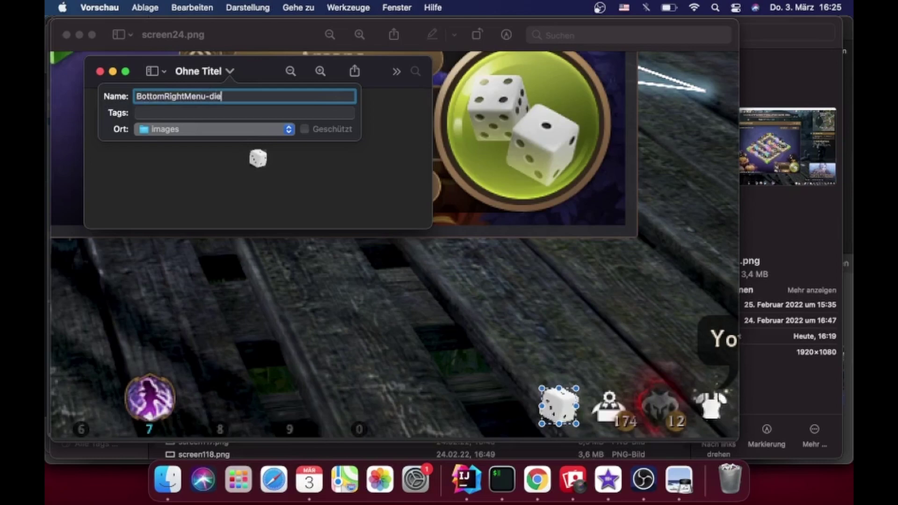
text(-Black)
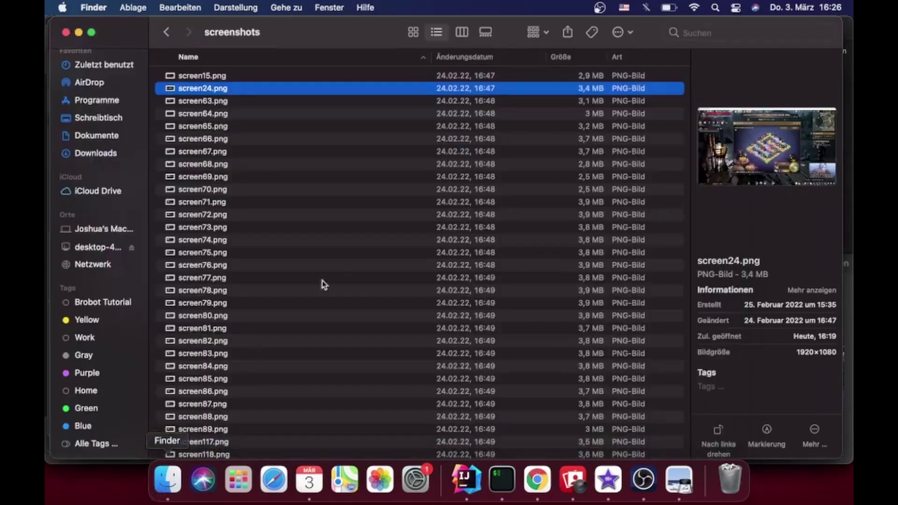
Step: Open screen76.png from the screenshots folder and copy the full ten-cell letter key strip into a new image
click(200, 265)
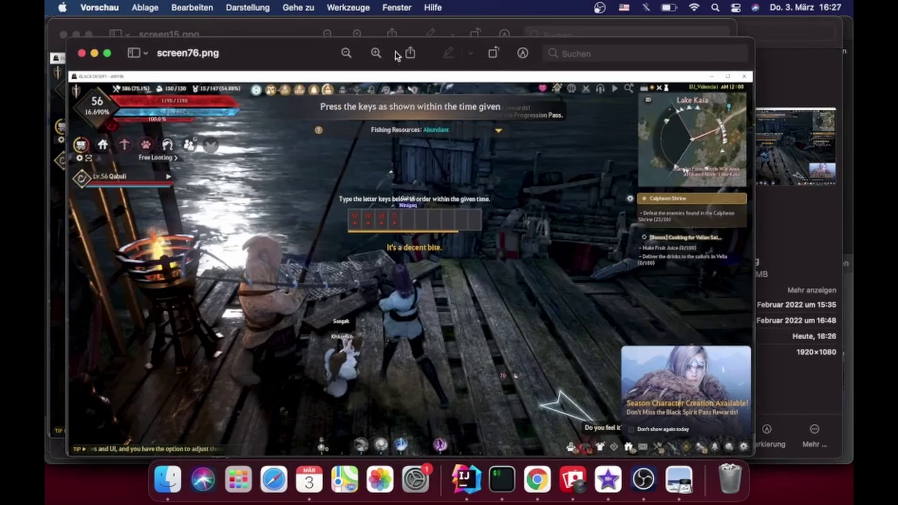
click(376, 54)
click(376, 54)
click(376, 54)
scroll(284, 224, up, 2)
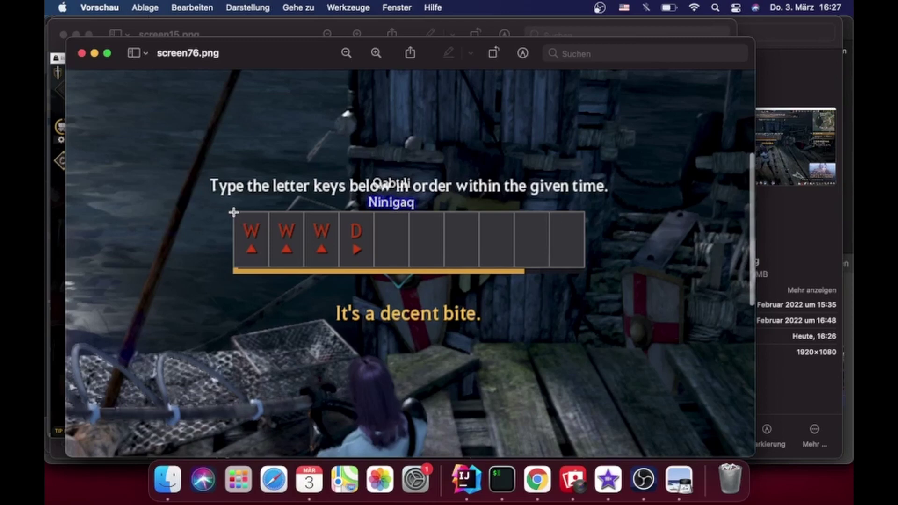
drag(233, 213, 584, 268)
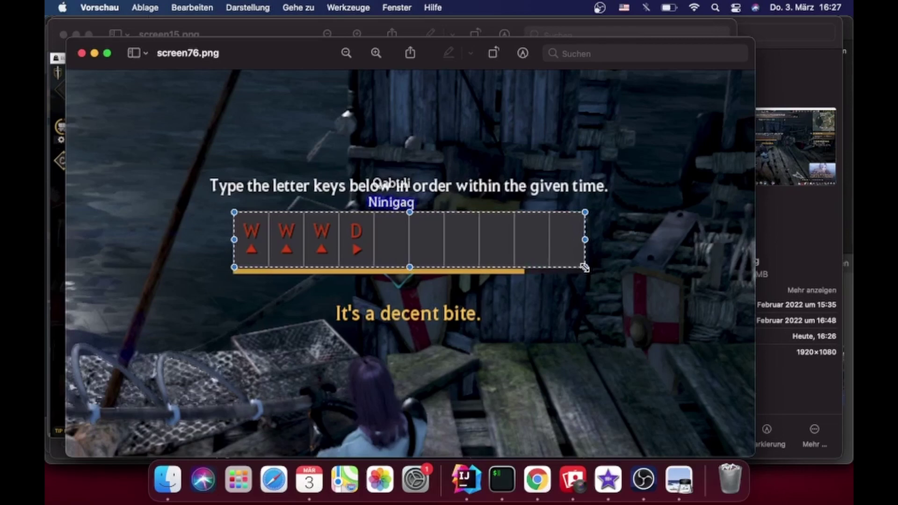
key(super+n)
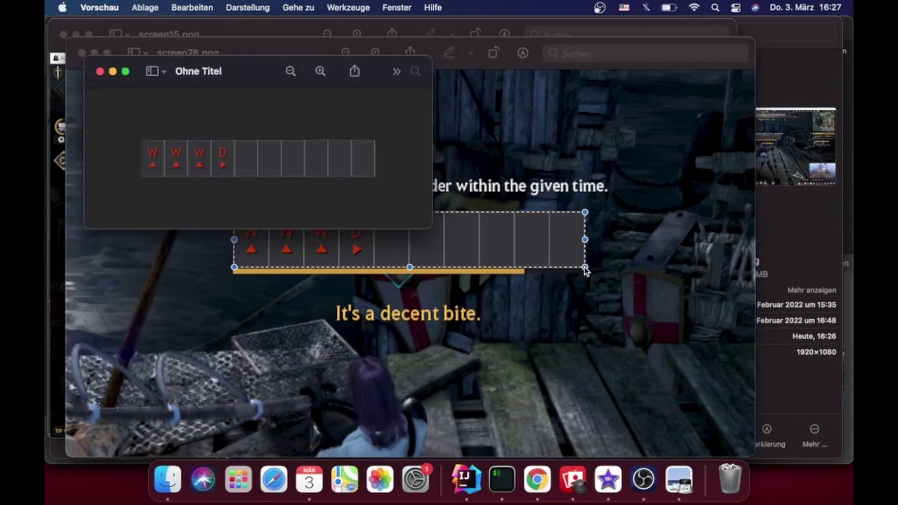
Step: Save the letter strip image as catchFish-letterRegion_t76 in the images folder and close its window
drag(254, 70, 519, 69)
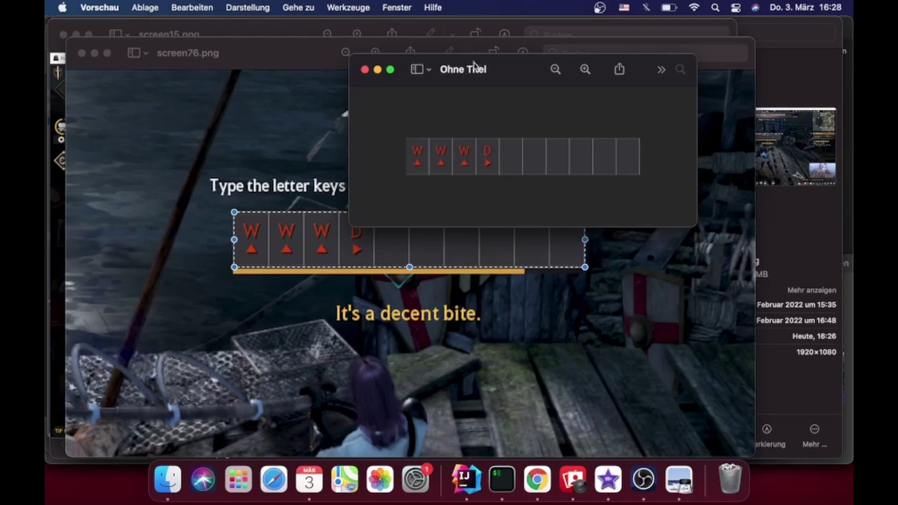
click(465, 74)
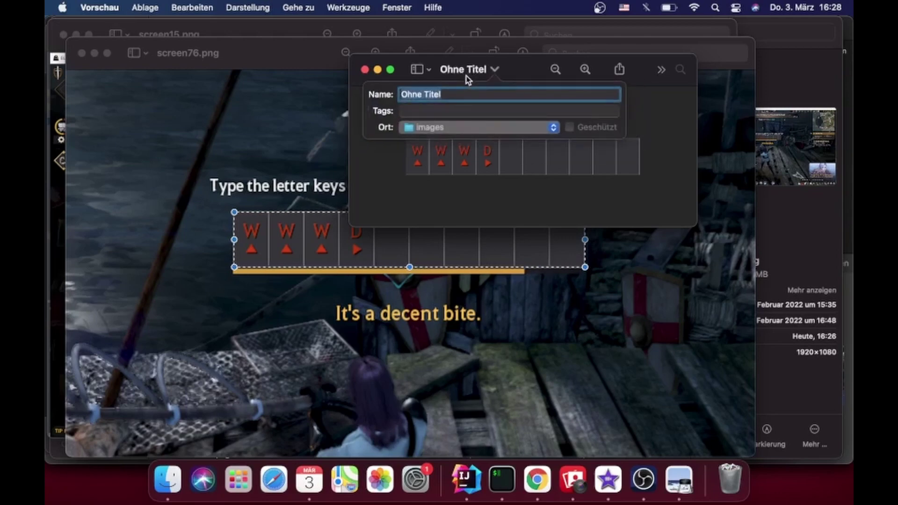
text(ca)
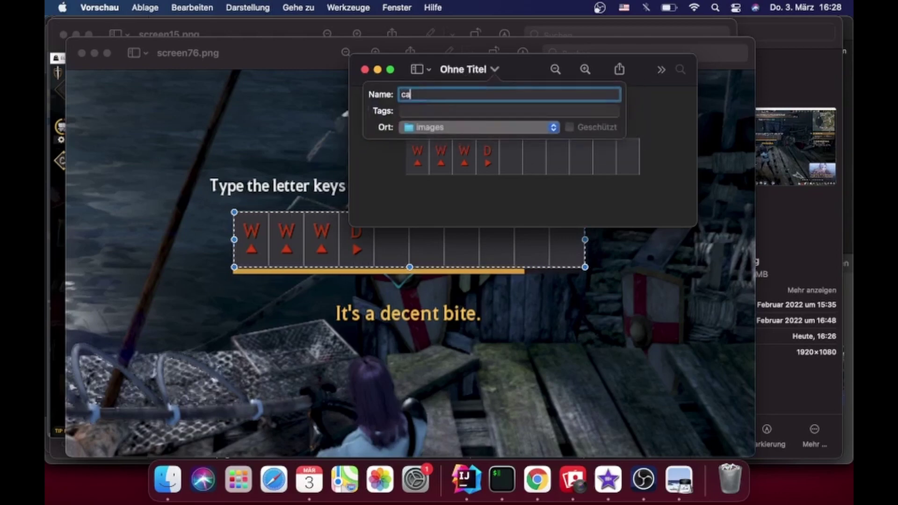
text(tchFish-)
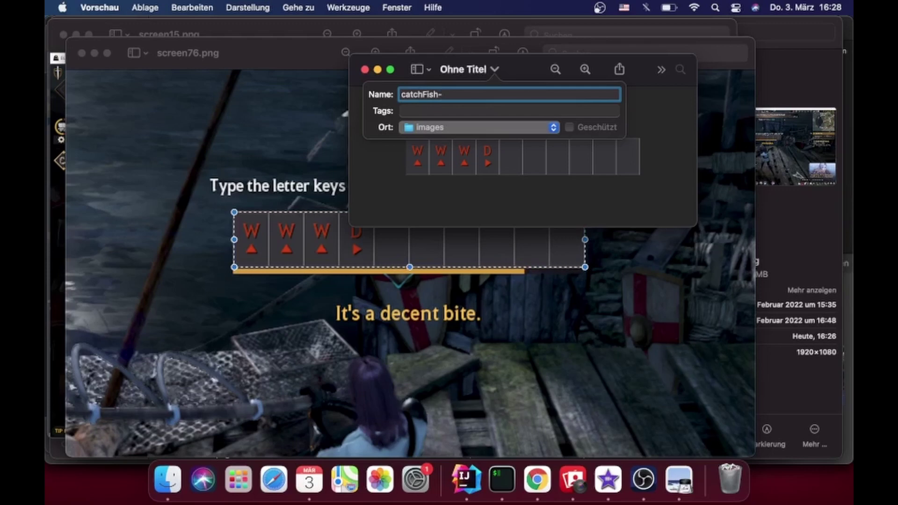
text(letterRegion)
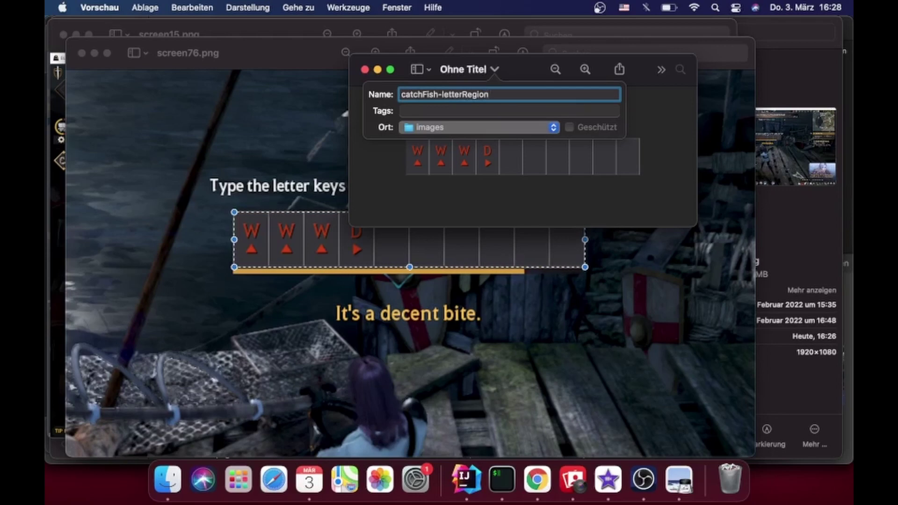
text(_t)
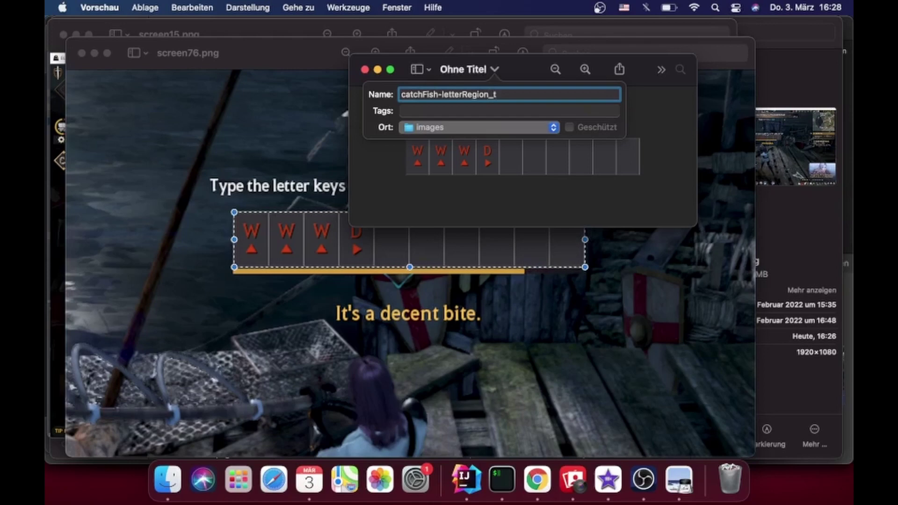
text(76)
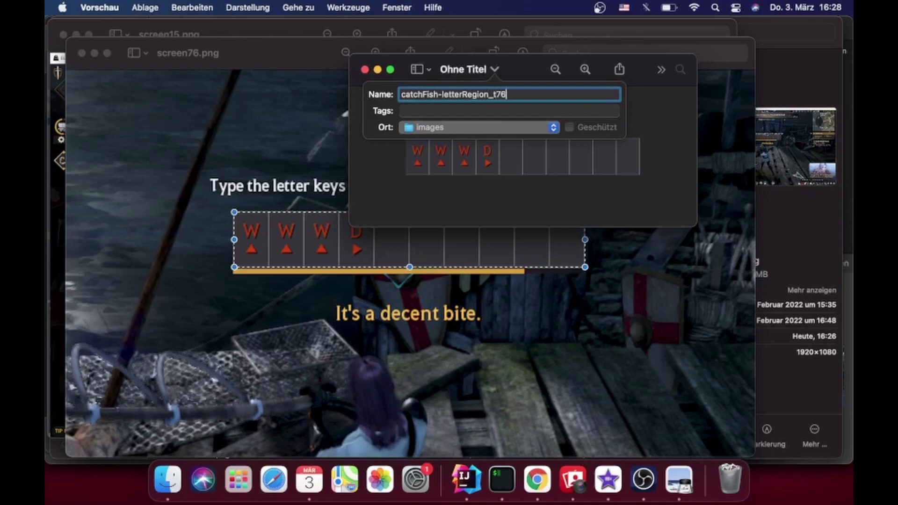
key(Return)
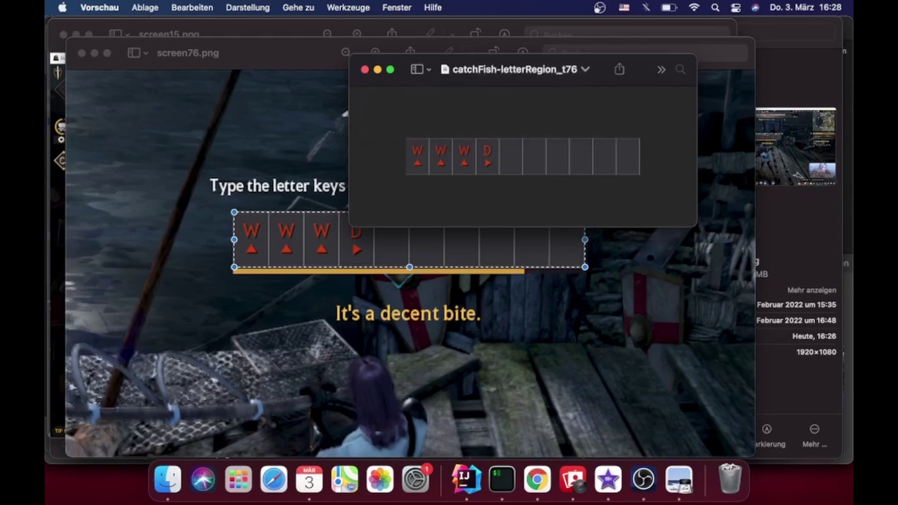
click(365, 70)
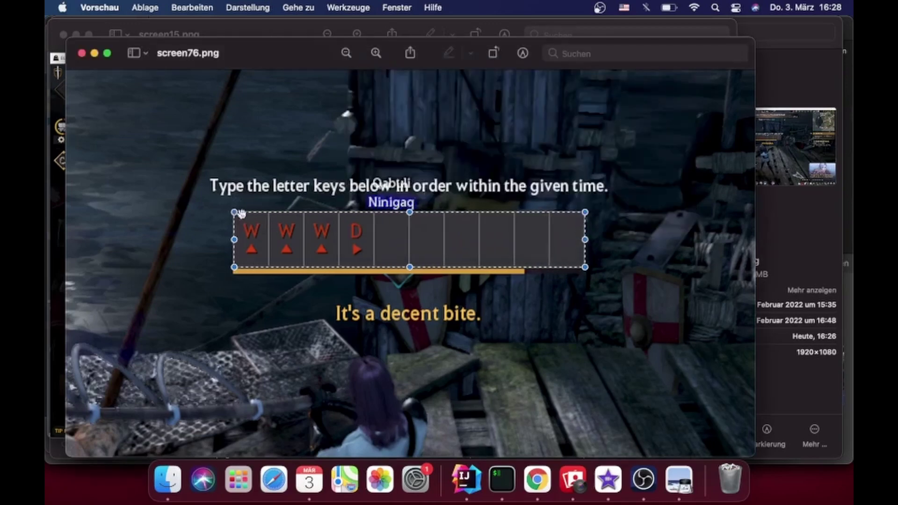
Step: Copy the first W with its up arrow from the letter strip into a new image
click(243, 178)
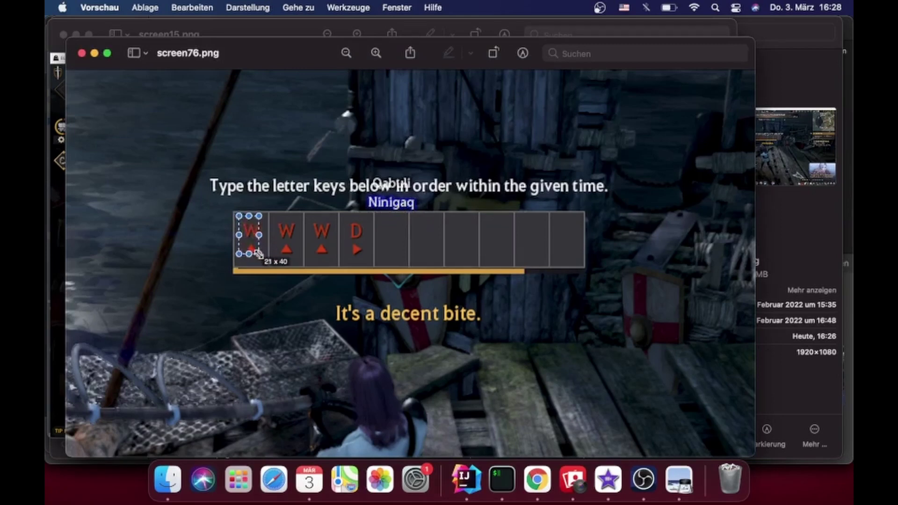
drag(264, 259, 265, 258)
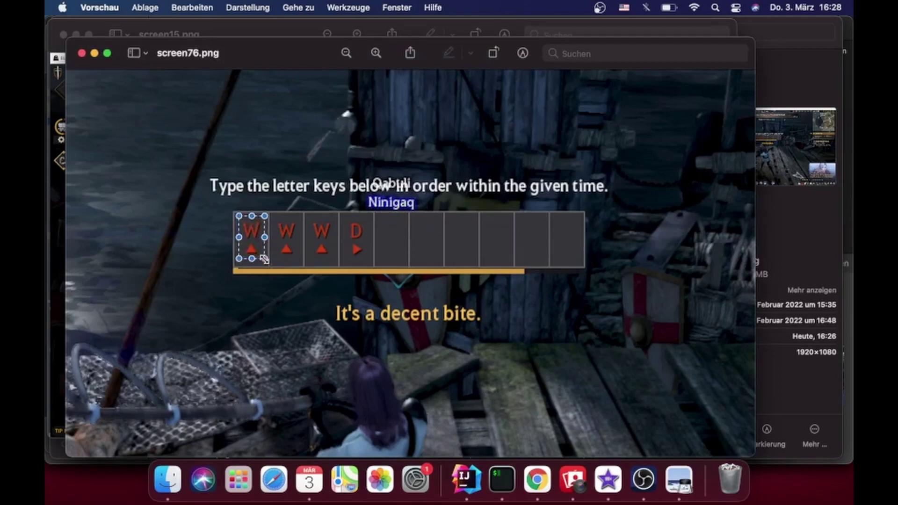
key(super+n)
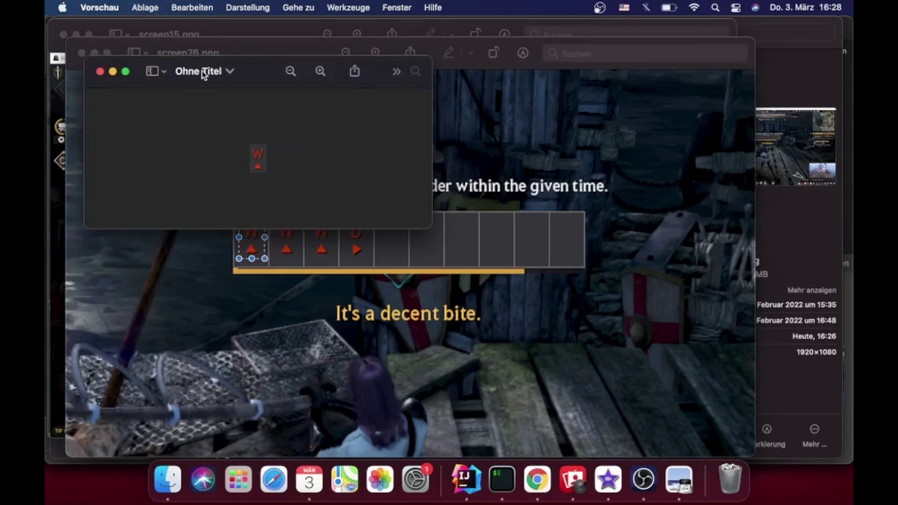
Step: Save the W image as catchFish-W_76_v_m in the images folder and close its window
click(203, 72)
text(catchFish)
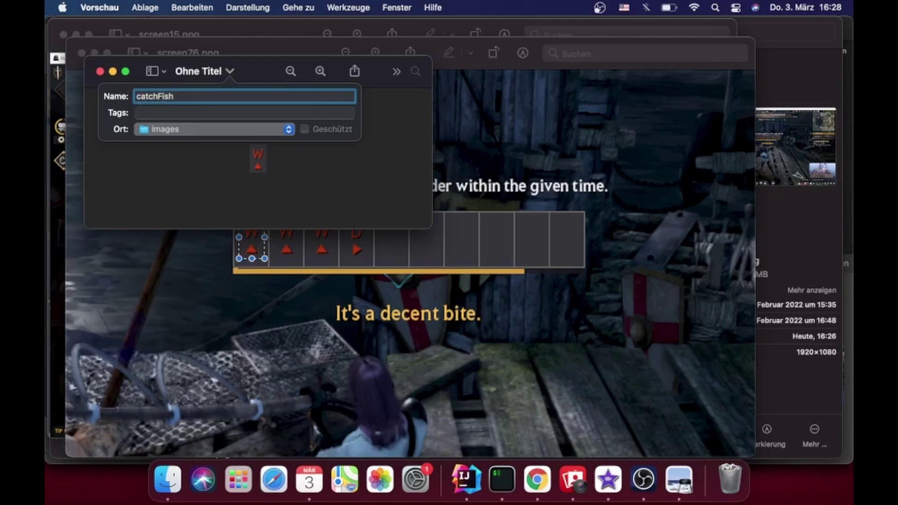
text(-W)
drag(249, 61, 279, 130)
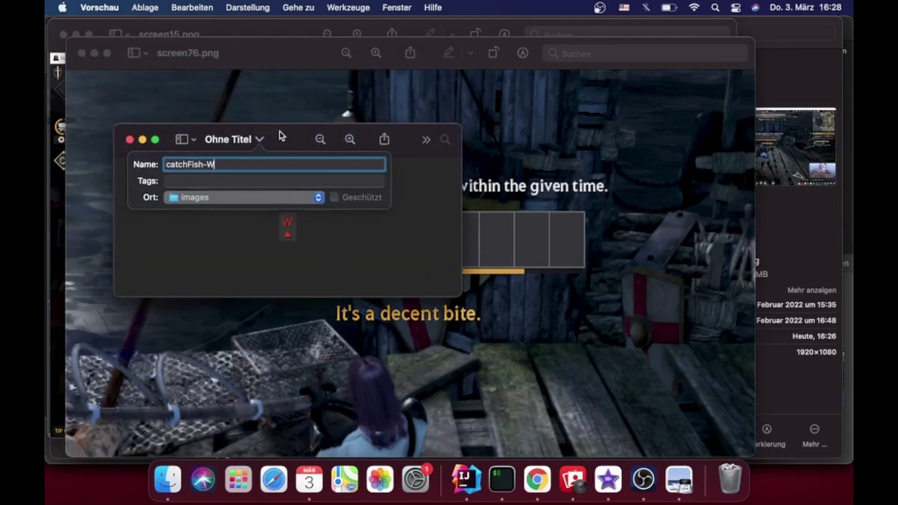
text(_76_v)
drag(284, 131, 387, 283)
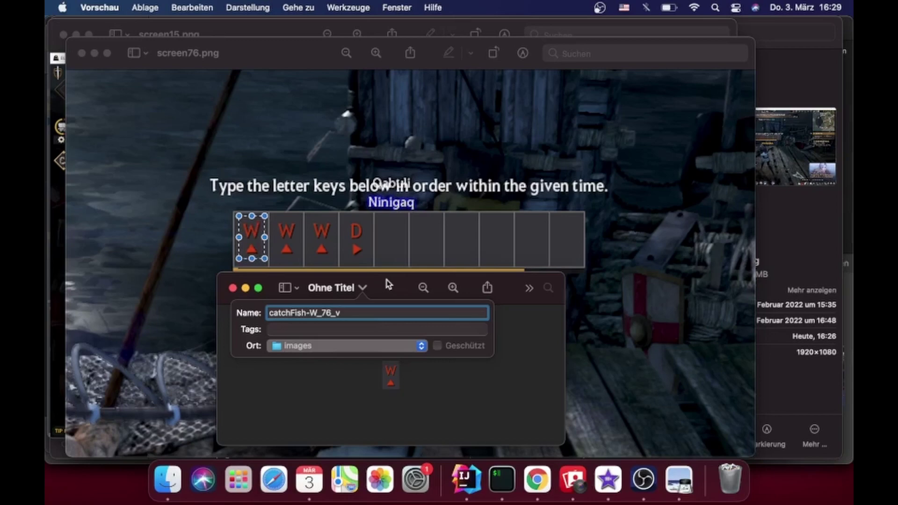
text(_m)
key(Return)
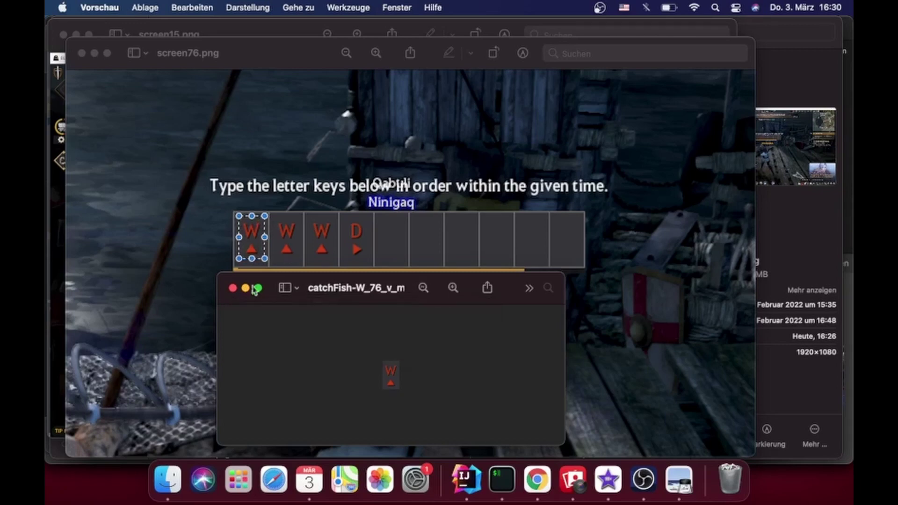
click(233, 288)
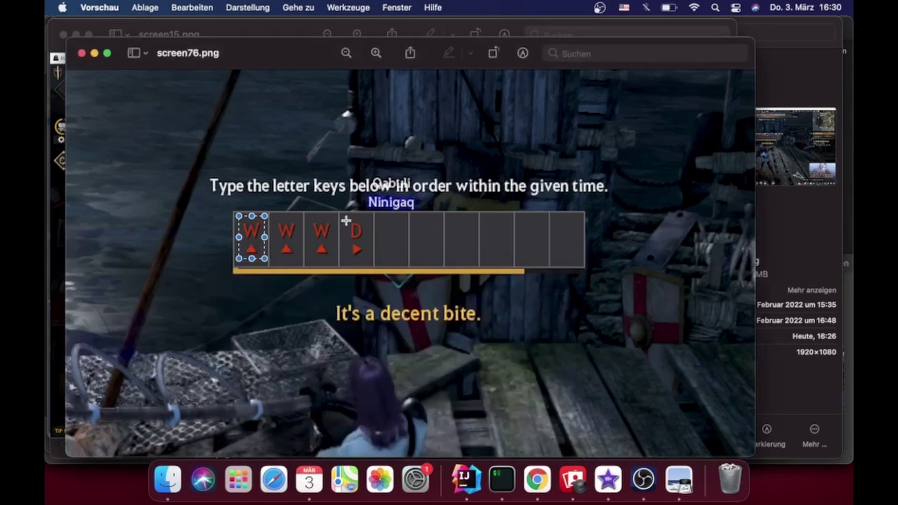
Step: Copy the D with its right-pointing arrow from the letter strip into a new image
drag(346, 216, 369, 259)
key(super+c)
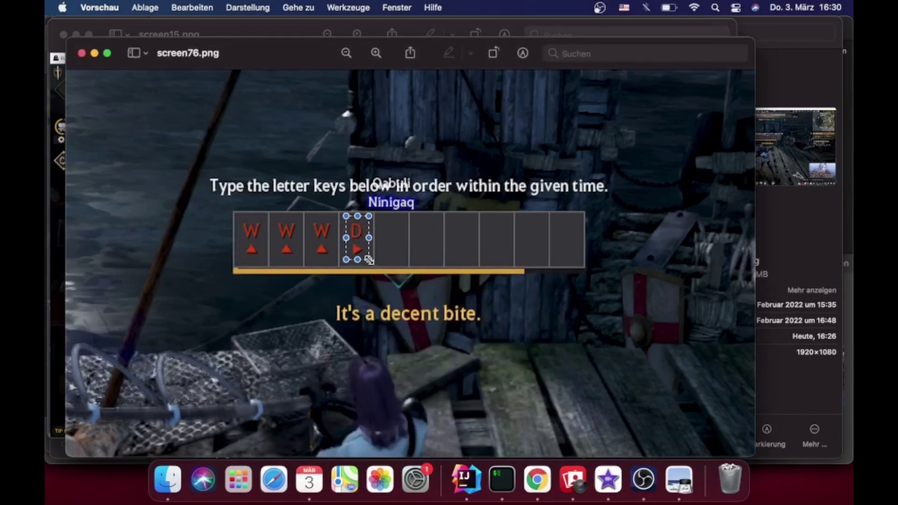
key(super+n)
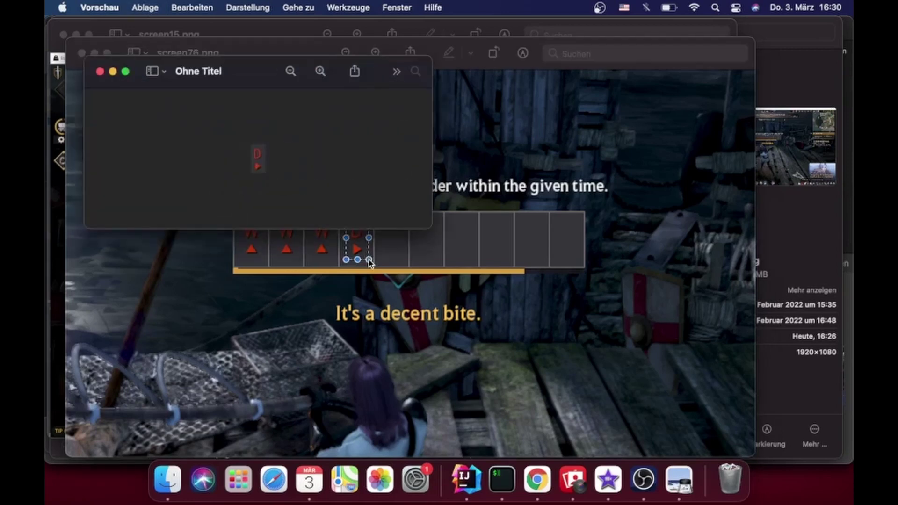
Step: Save the D image as catchFish-D_76_v_m in the images folder and close its window
click(211, 72)
text(c)
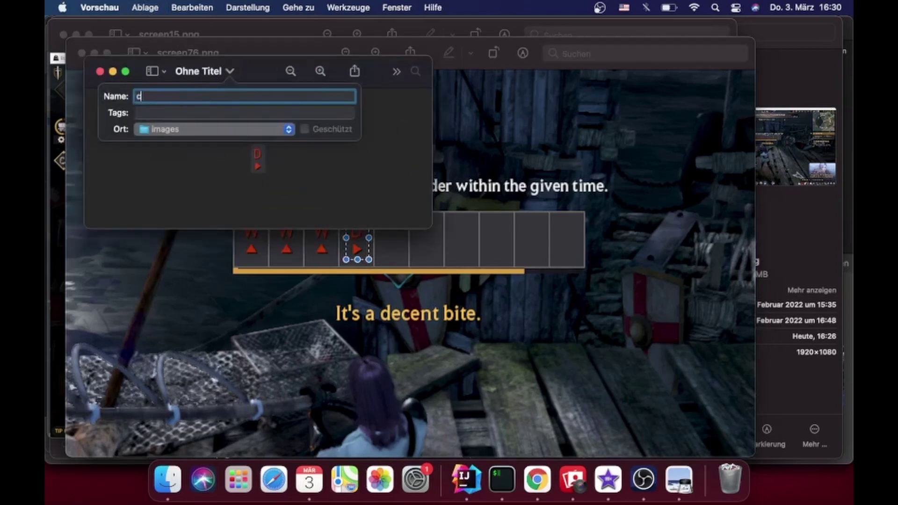
text(atchFish-D_76)
drag(249, 67, 336, 279)
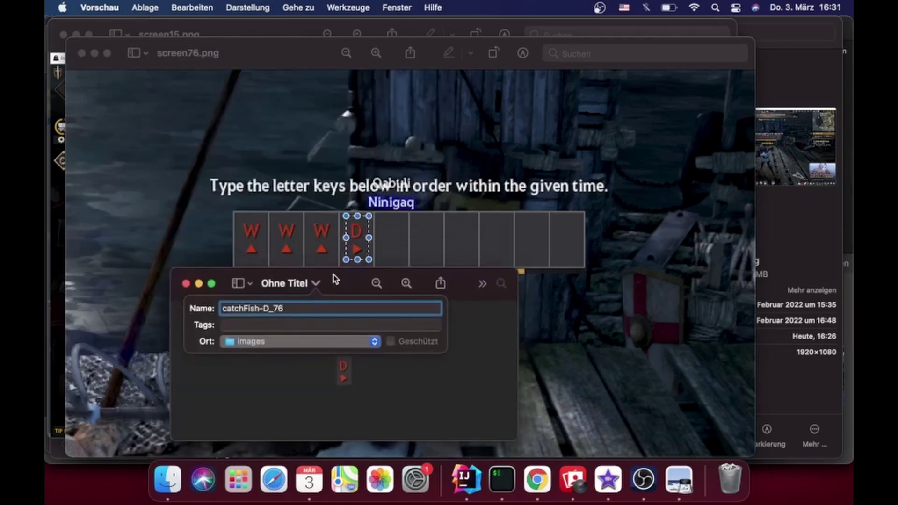
text(_v_m)
key(Return)
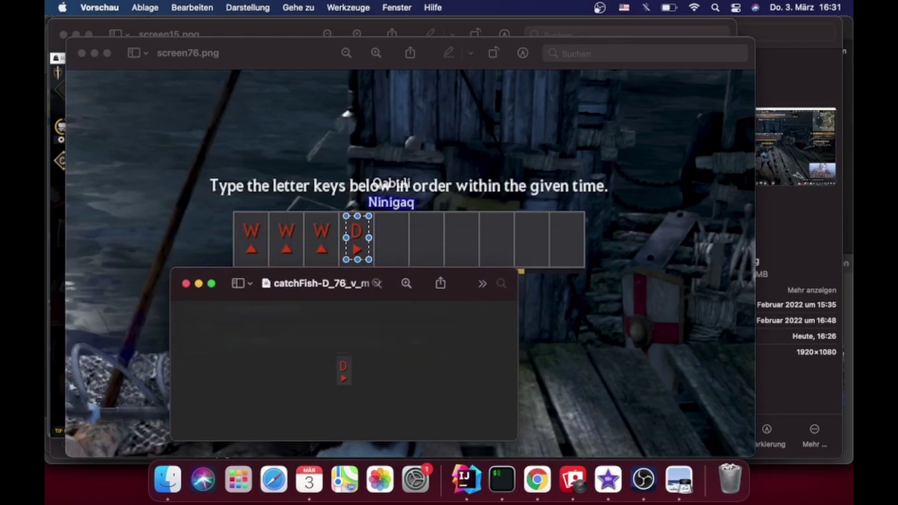
click(186, 284)
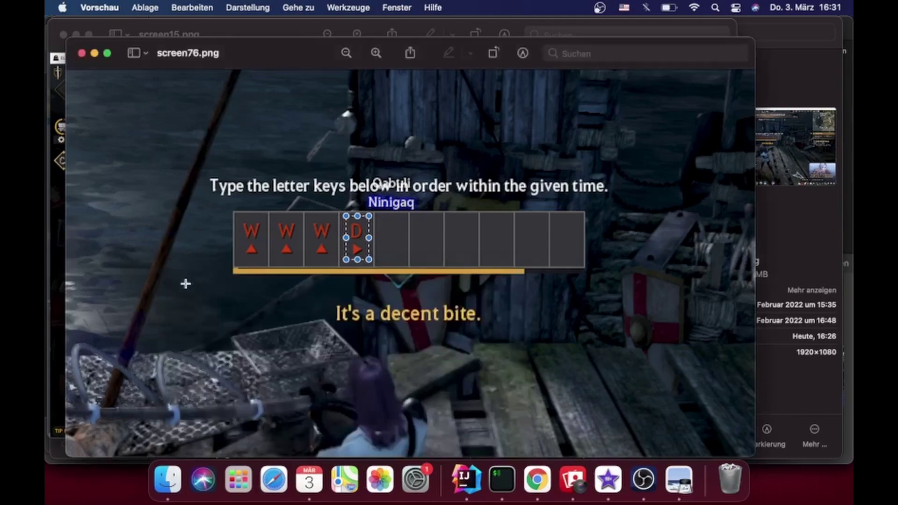
Step: Close the screen76.png window and open screen179.png from the screenshots folder in Finder
click(82, 53)
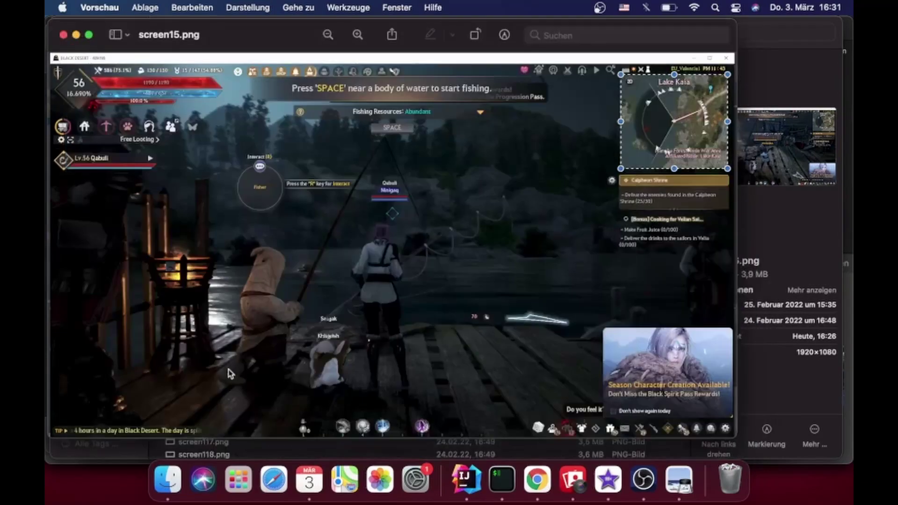
click(169, 480)
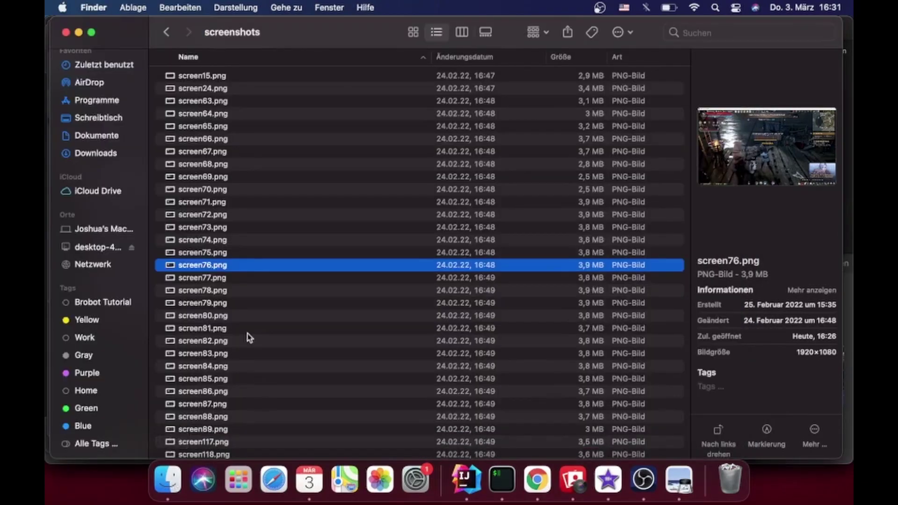
scroll(247, 337, down, 6)
scroll(248, 337, down, 2)
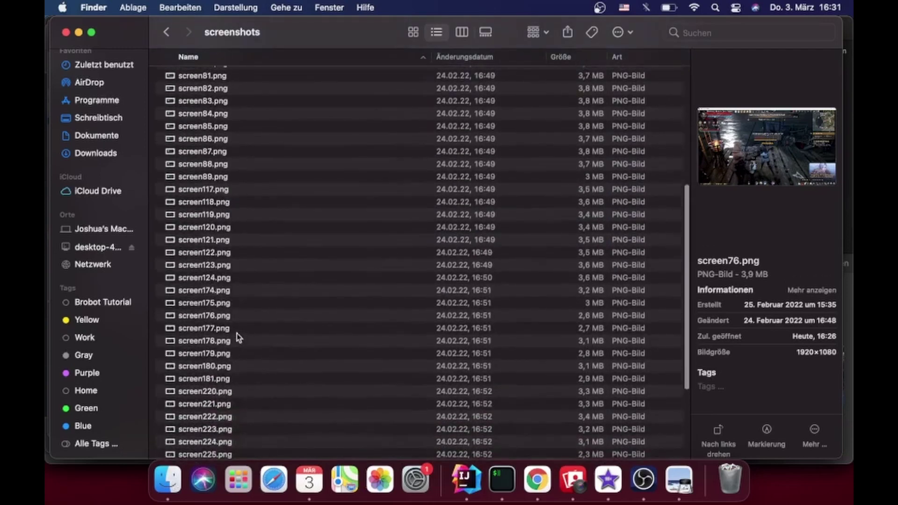
click(213, 354)
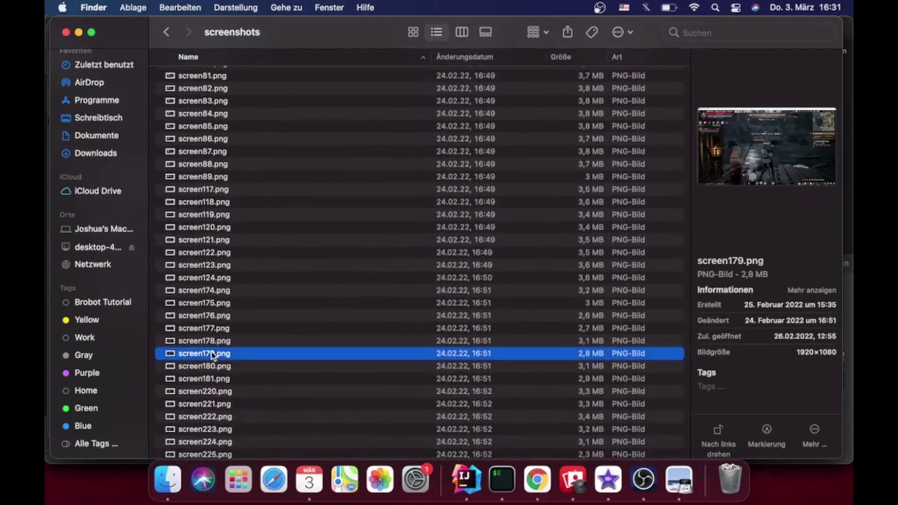
double_click(212, 354)
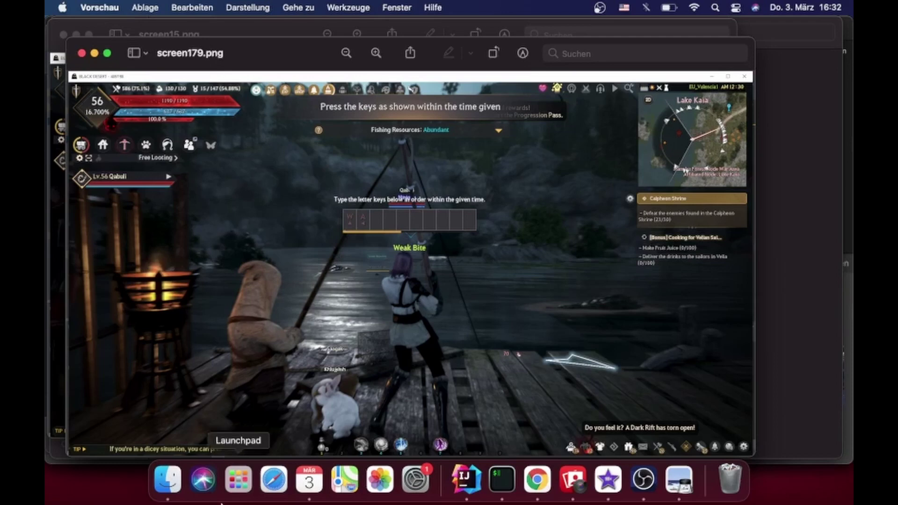
Step: Rename catchFish-W_76_v_m in the Finder images folder to catchFish-W_76,179_v_m
click(168, 480)
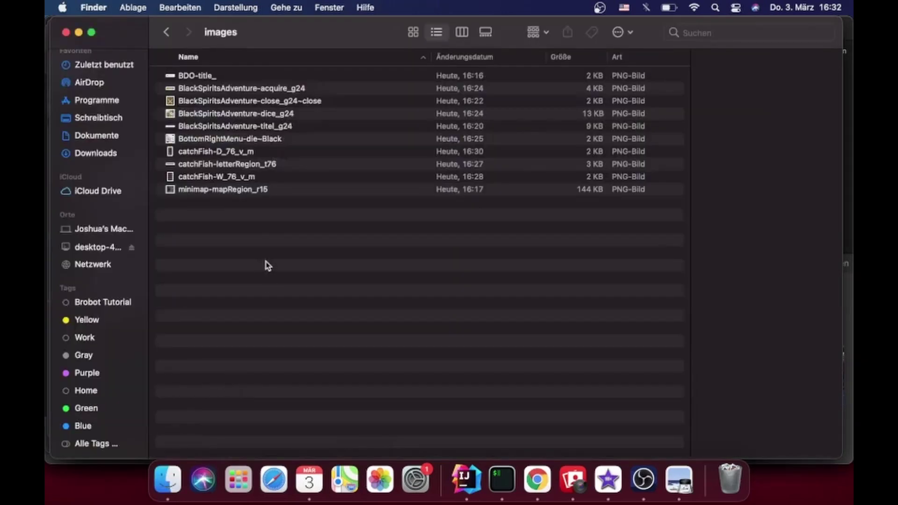
click(233, 179)
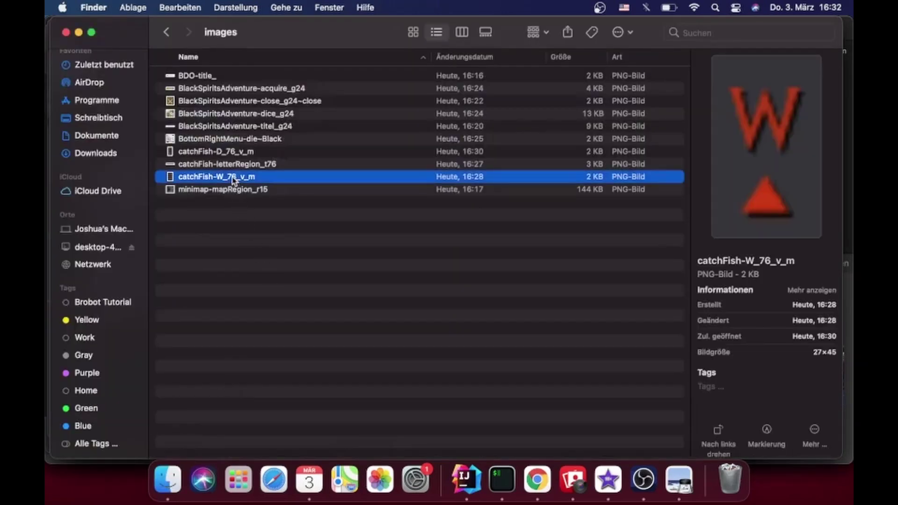
click(235, 178)
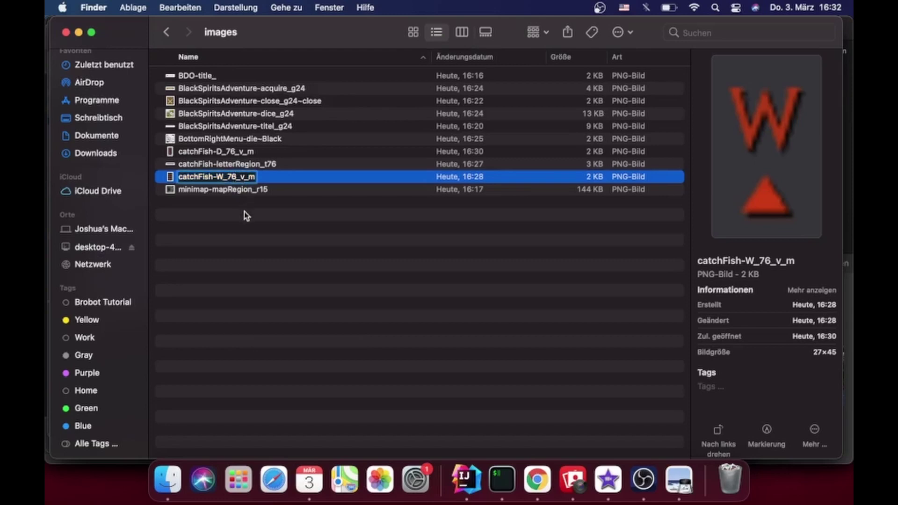
click(238, 177)
text(179)
key(Return)
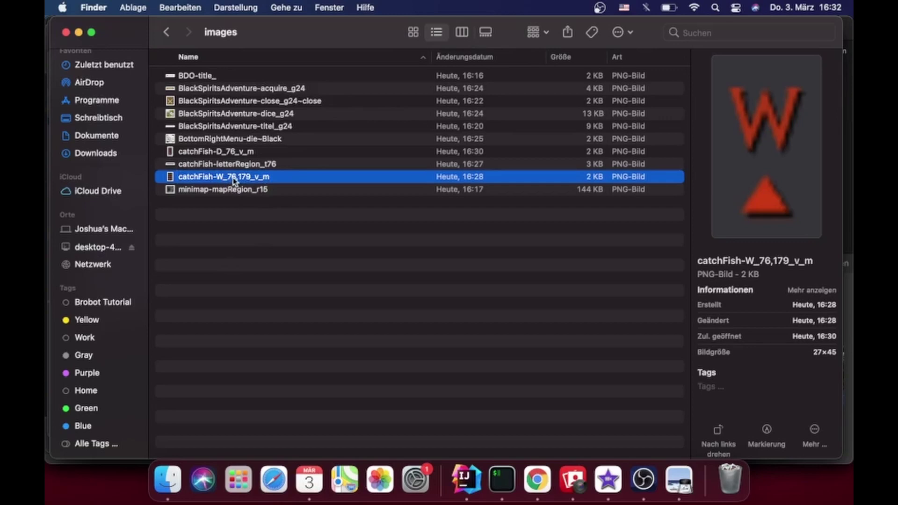
click(268, 328)
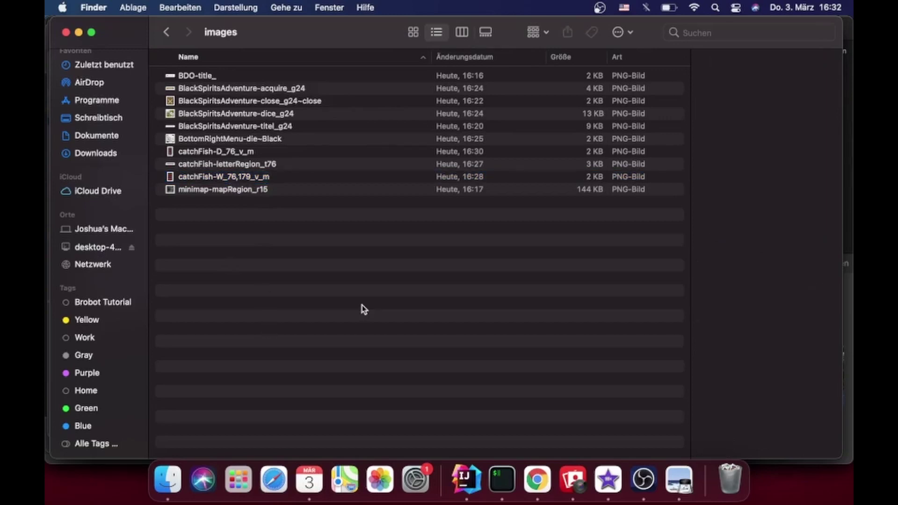